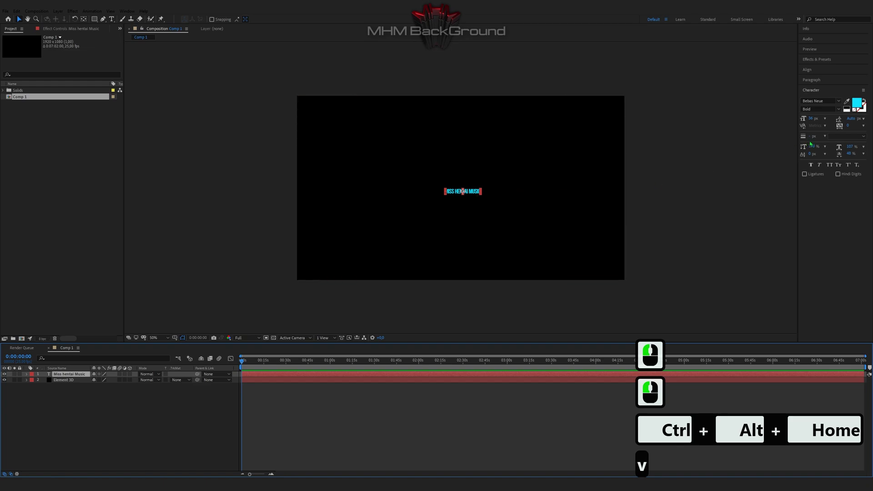
{"action": "left_click", "coordinate": [687, 162]}
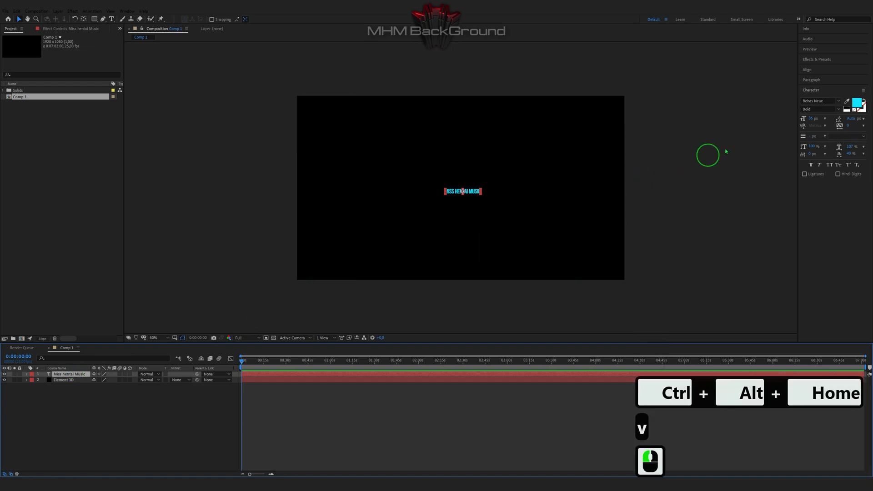
{"action": "left_click", "coordinate": [820, 101]}
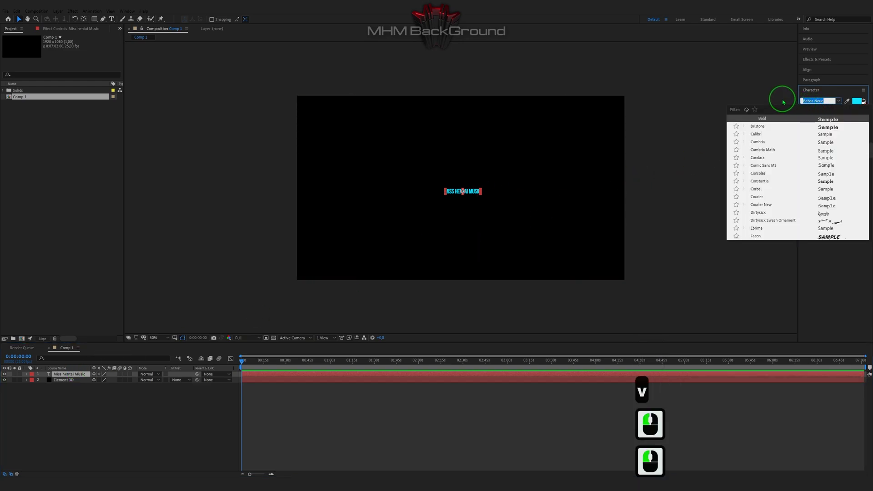
{"action": "left_click", "coordinate": [807, 109]}
{"action": "left_click", "coordinate": [765, 102]}
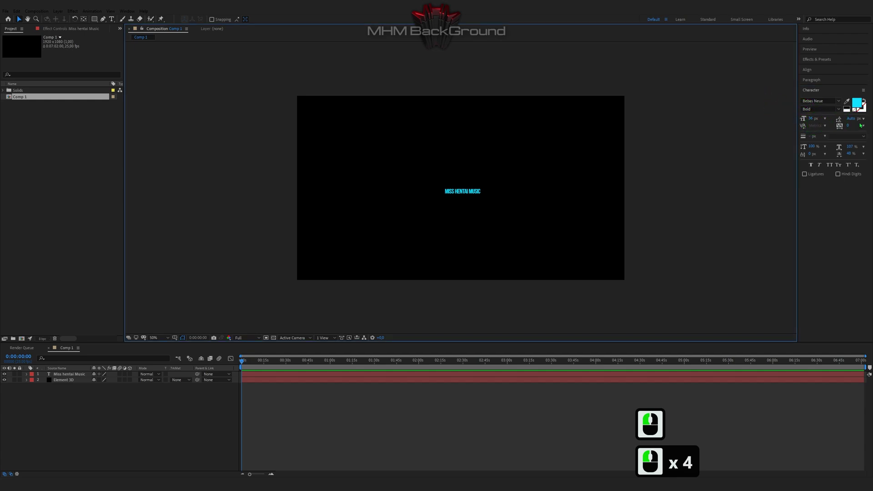
Set the Miss hentai Music text layer's horizontal character scale to 100% and its tsume to 0%
{"action": "left_click", "coordinate": [850, 148]}
{"action": "left_click", "coordinate": [73, 374]}
{"action": "double_click", "coordinate": [851, 147]}
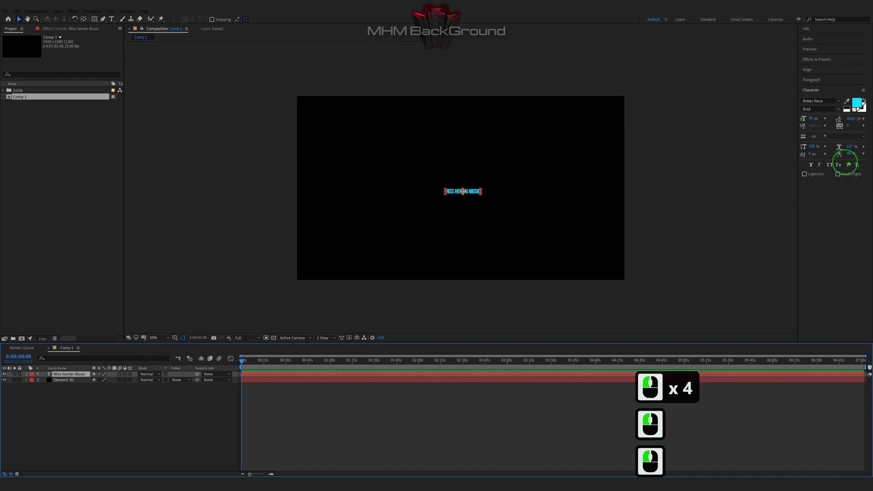
{"action": "type", "text": "100"}
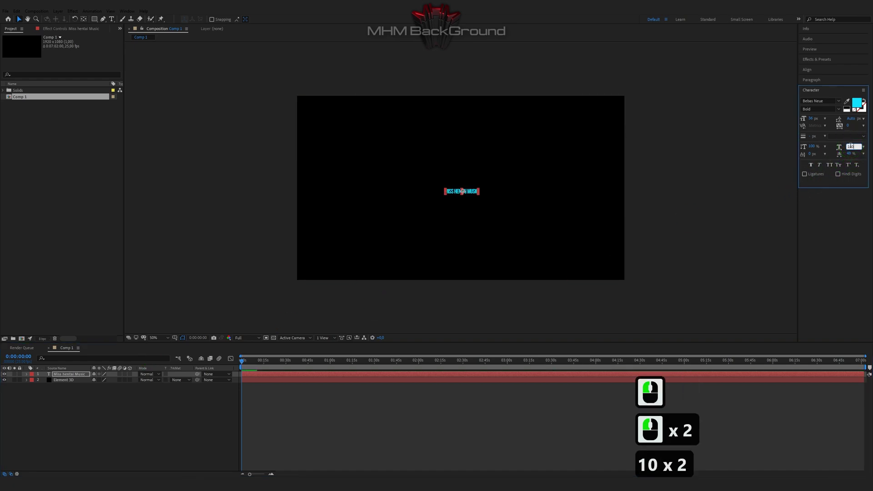
{"action": "left_click", "coordinate": [849, 153]}
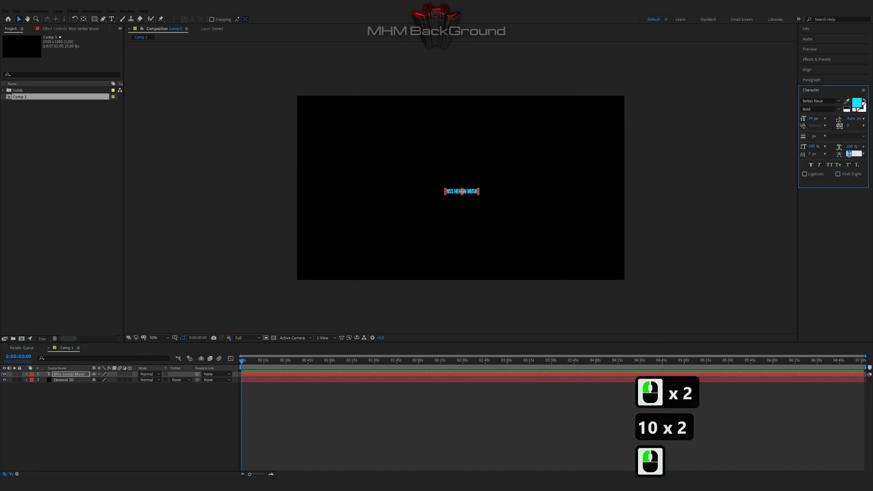
{"action": "type", "text": "0"}
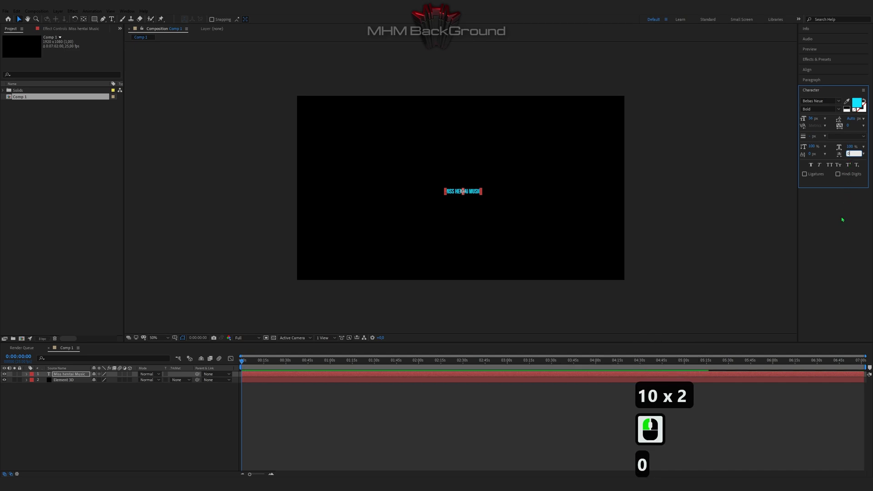
{"action": "left_click", "coordinate": [834, 219]}
Set the text layer's Anchor Point to 0.2, -12.7
{"action": "left_click", "coordinate": [59, 375]}
{"action": "left_click", "coordinate": [27, 374]}
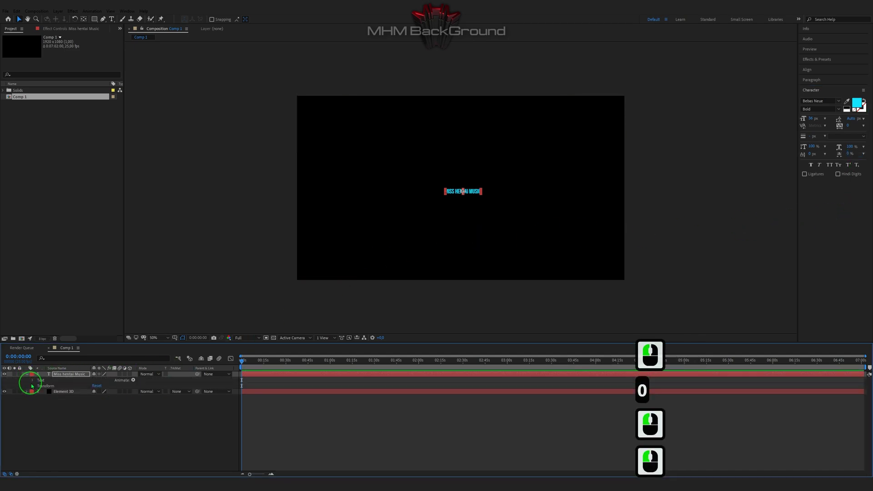
{"action": "left_click", "coordinate": [33, 386]}
{"action": "left_click", "coordinate": [101, 392]}
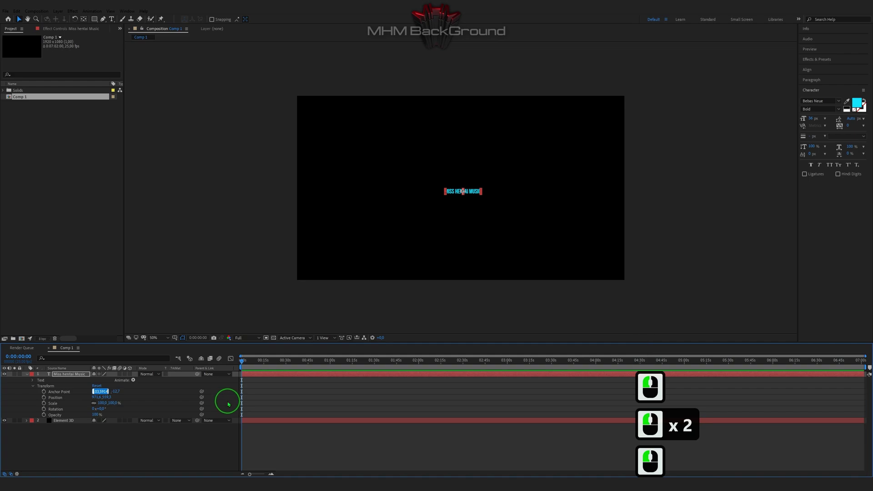
{"action": "type", "text": "0.2"}
{"action": "key", "text": "Tab"}
{"action": "type", "text": "-"}
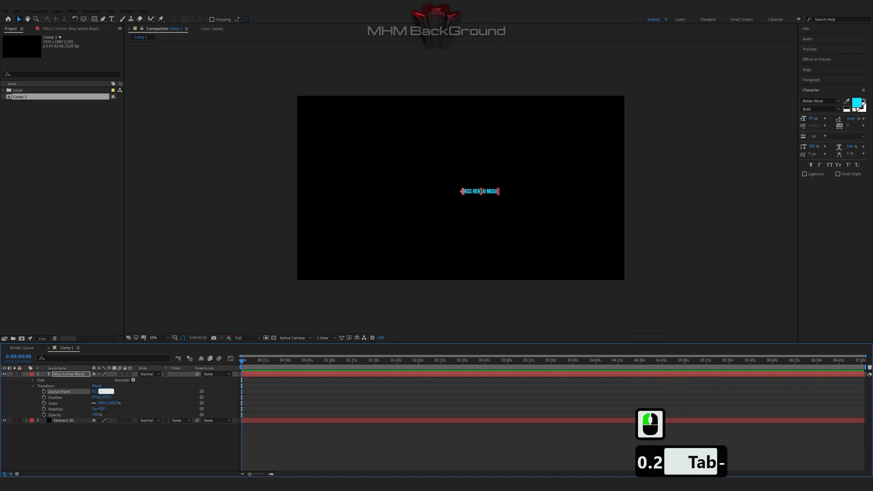
{"action": "type", "text": "12"}
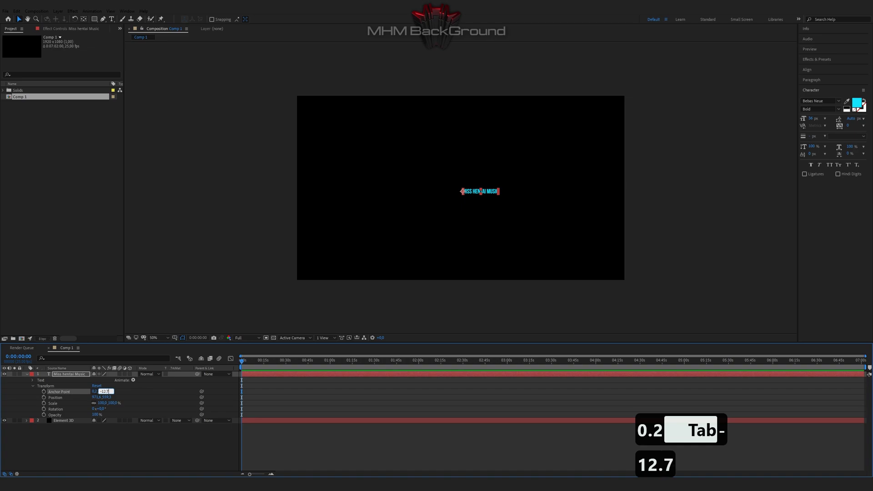
{"action": "type", "text": ".7"}
Scale the text layer uniformly to 1134.8%
{"action": "key", "text": "Tab"}
{"action": "key", "text": "Tab"}
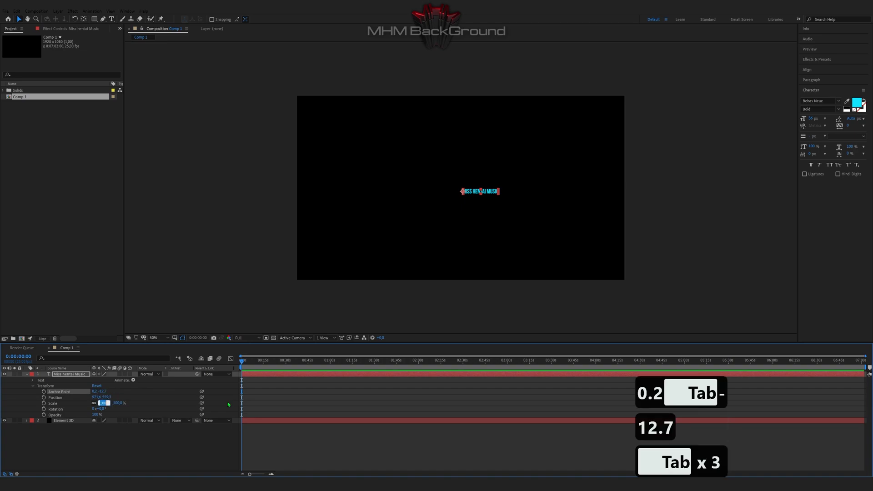
{"action": "type", "text": "1134"}
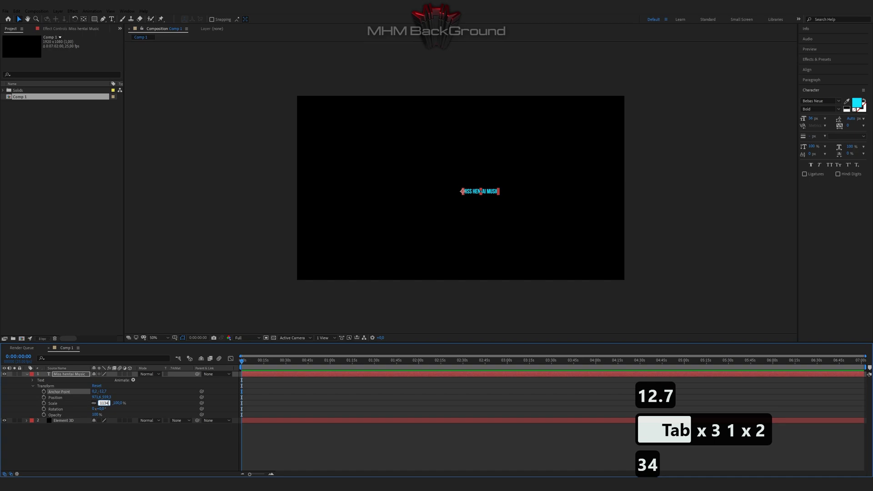
{"action": "type", "text": ".8"}
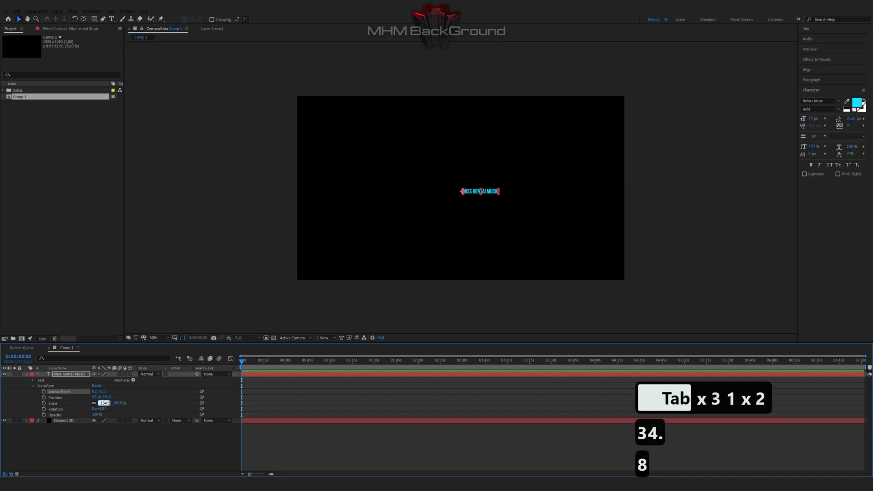
{"action": "key", "text": "Tab"}
{"action": "key", "text": "Tab"}
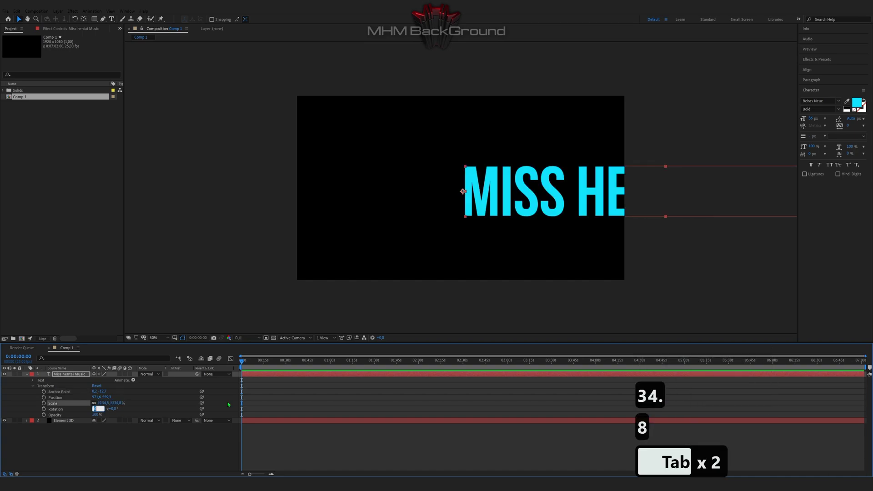
Set the text layer's Rotation to 0 revolutions and -20.3 degrees
{"action": "type", "text": "-20"}
{"action": "key", "text": "BackSpace"}
{"action": "key", "text": "BackSpace"}
{"action": "key", "text": "BackSpace"}
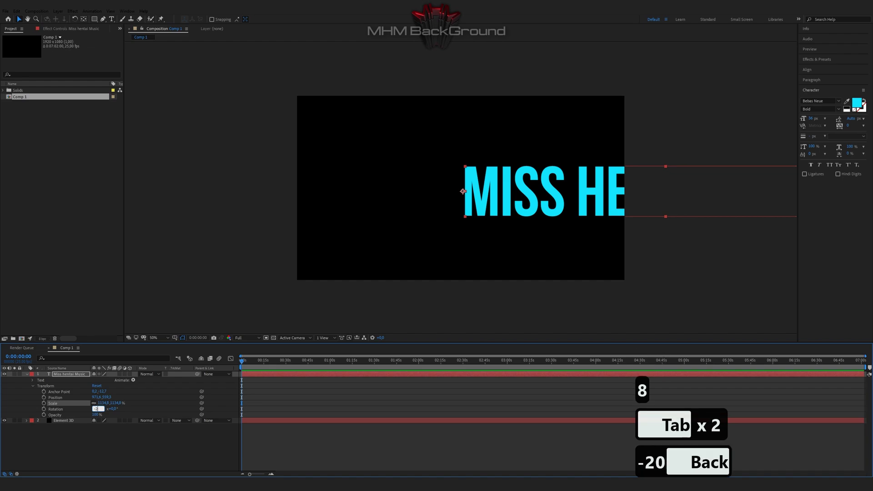
{"action": "type", "text": "-"}
{"action": "key", "text": "BackSpace"}
{"action": "type", "text": "0"}
{"action": "key", "text": "Tab"}
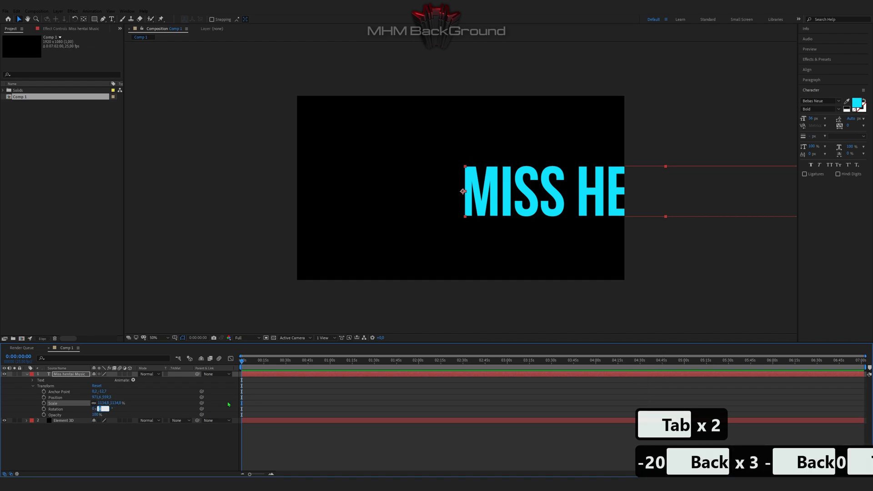
{"action": "type", "text": "-20/"}
{"action": "key", "text": "BackSpace"}
{"action": "type", "text": ".3"}
{"action": "key", "text": "Return"}
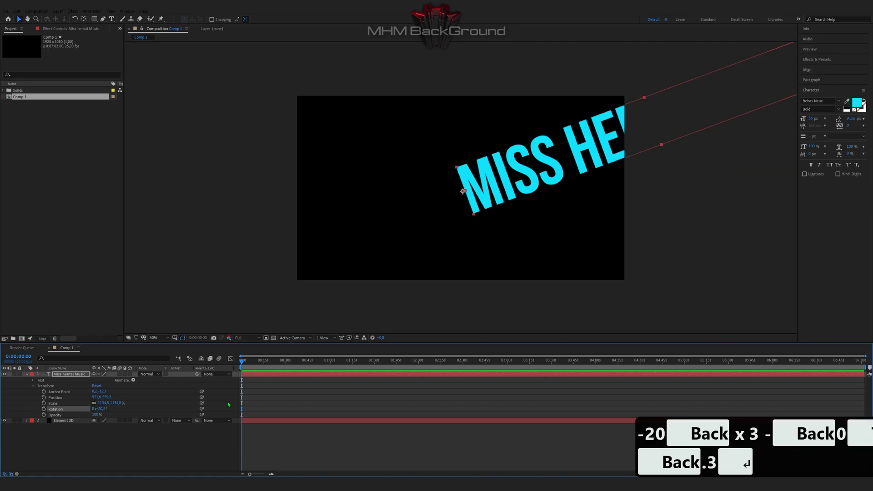
Center the rotated text layer horizontally and vertically in the composition
{"action": "left_click", "coordinate": [801, 71]}
{"action": "left_click", "coordinate": [839, 86]}
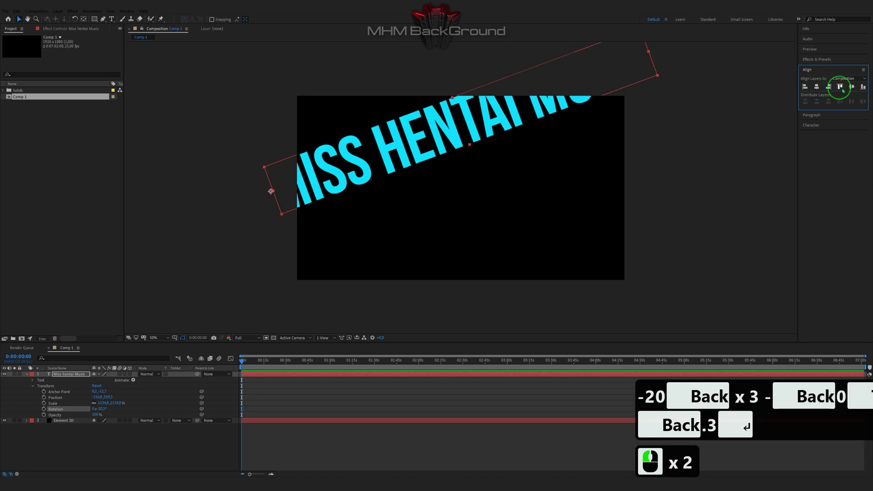
{"action": "left_click", "coordinate": [850, 87]}
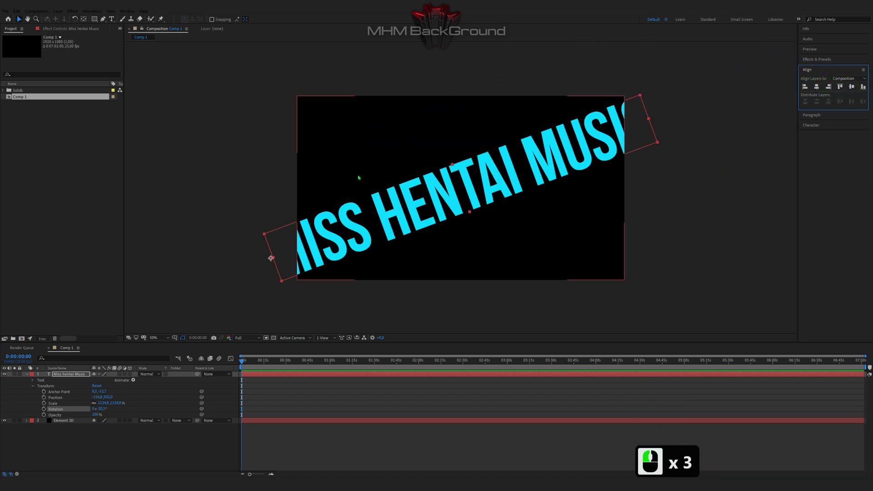
Collapse the text layer's properties and move the Element 3D layer above it in the layer order
{"action": "left_click", "coordinate": [27, 373]}
{"action": "left_click", "coordinate": [64, 380]}
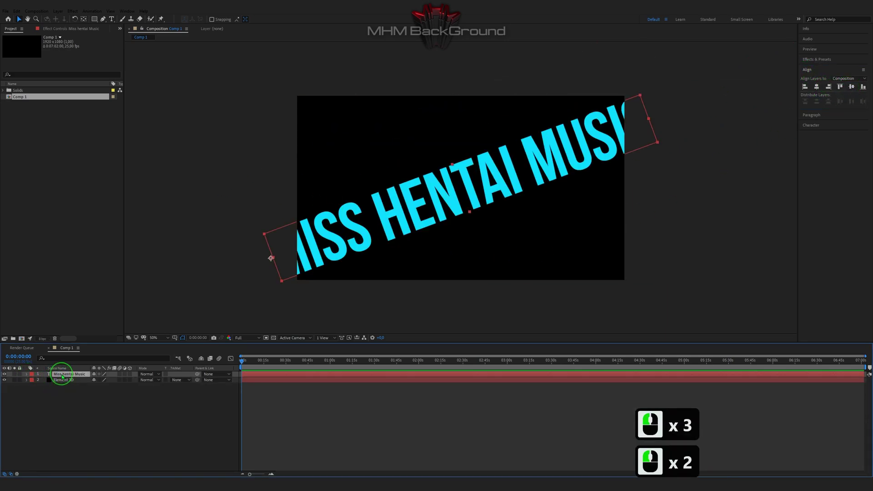
{"action": "left_click_drag", "start_coordinate": [64, 379], "coordinate": [65, 374]}
Apply the Video Copilot Element effect to the Element 3D layer
{"action": "left_click", "coordinate": [23, 374]}
{"action": "left_click", "coordinate": [73, 11]}
{"action": "left_click", "coordinate": [170, 337]}
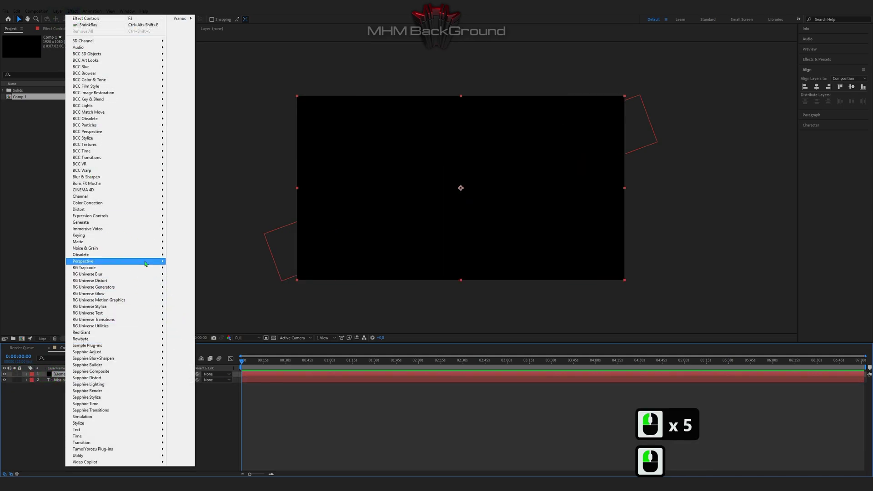
{"action": "mouse_move", "coordinate": [150, 462]}
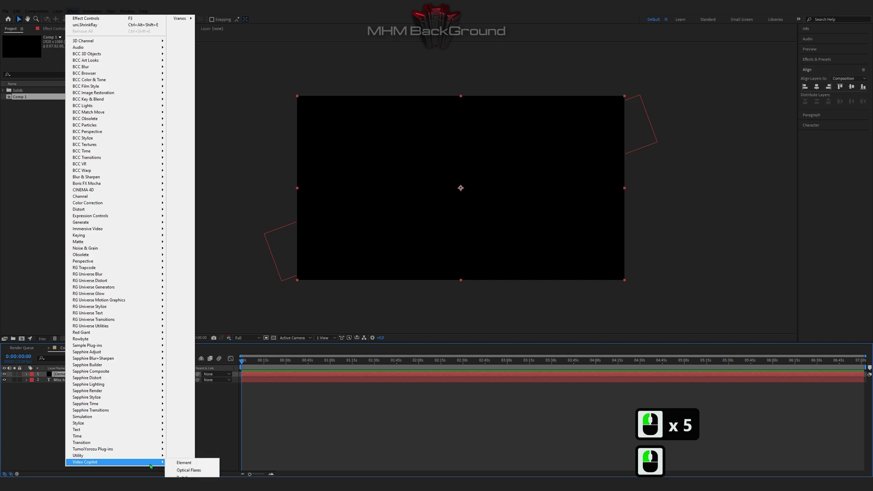
{"action": "left_click", "coordinate": [184, 461]}
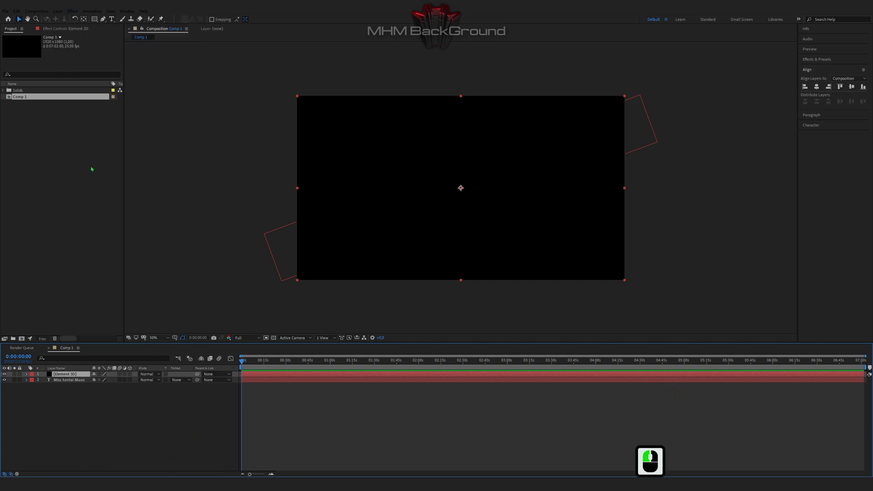
Assign the Miss hentai Music text layer as Path Layer 1 in the Element effect's custom text and masks
{"action": "left_click", "coordinate": [9, 107]}
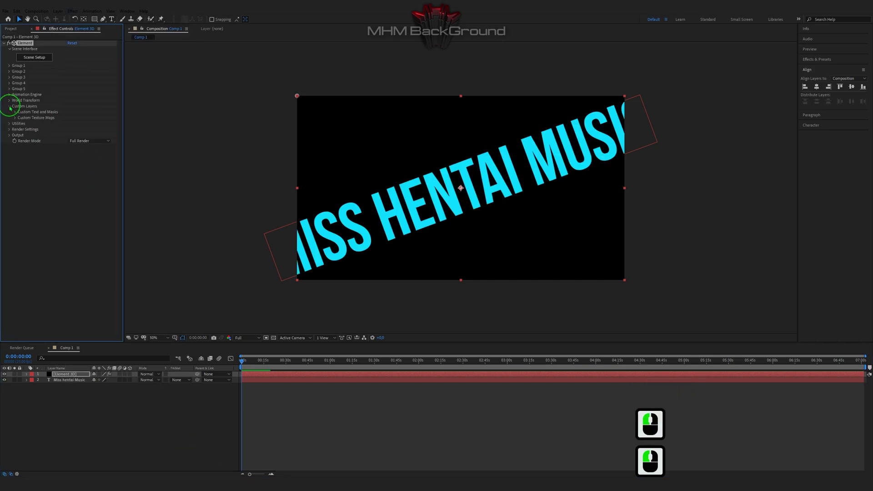
{"action": "left_click", "coordinate": [15, 112]}
{"action": "left_click", "coordinate": [78, 117]}
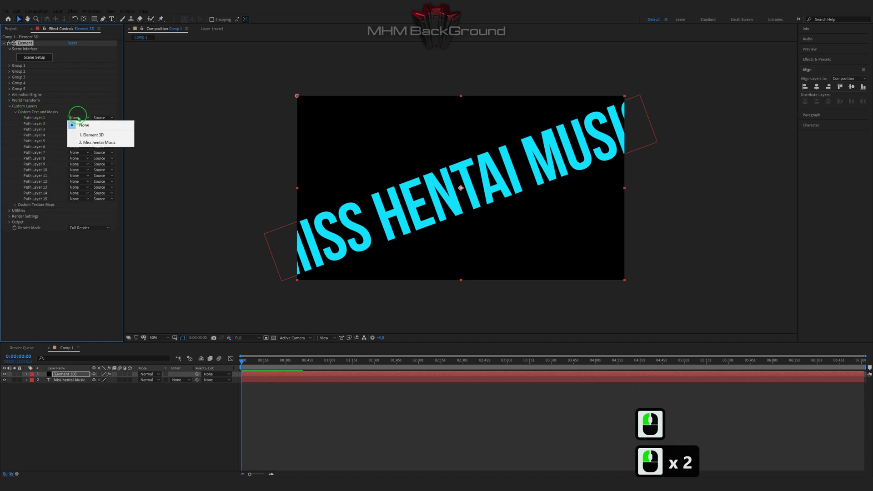
{"action": "left_click", "coordinate": [90, 142]}
{"action": "left_click", "coordinate": [10, 106]}
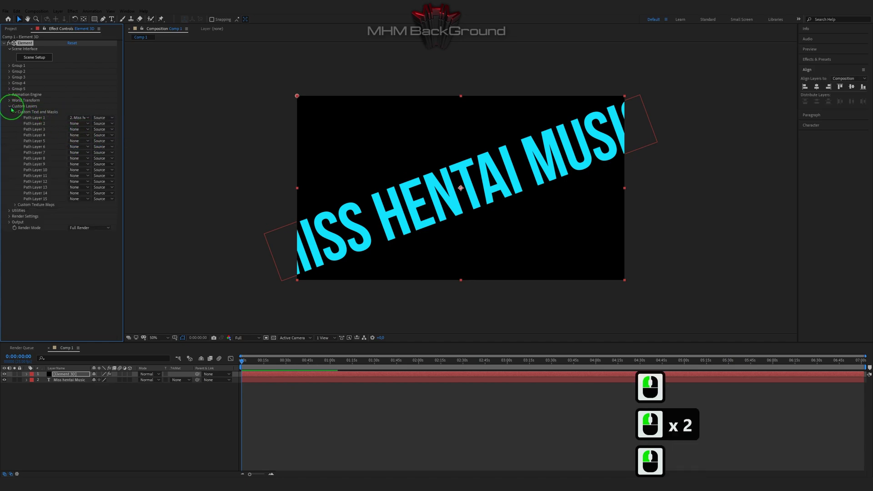
Expand the Particle Replicator settings of Group 1 and Group 2 and the World Transform settings in the Element effect
{"action": "left_click", "coordinate": [10, 66]}
{"action": "left_click", "coordinate": [12, 89]}
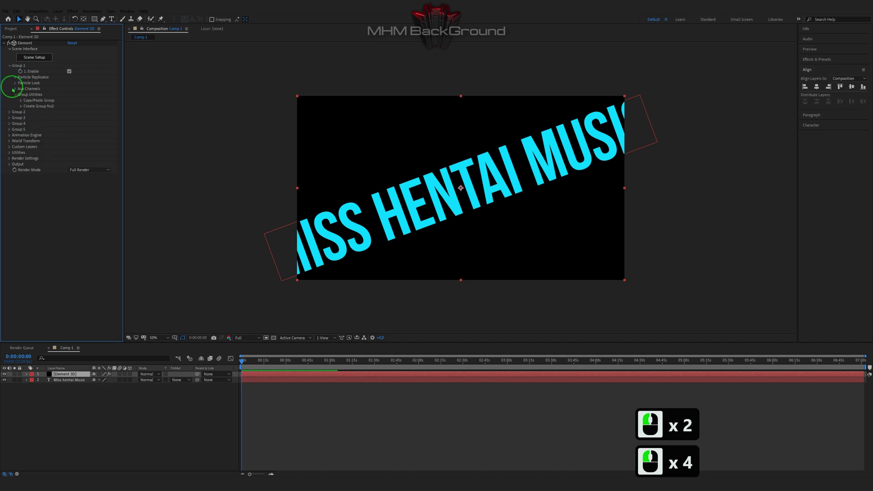
{"action": "left_click", "coordinate": [9, 112]}
{"action": "left_click", "coordinate": [15, 124]}
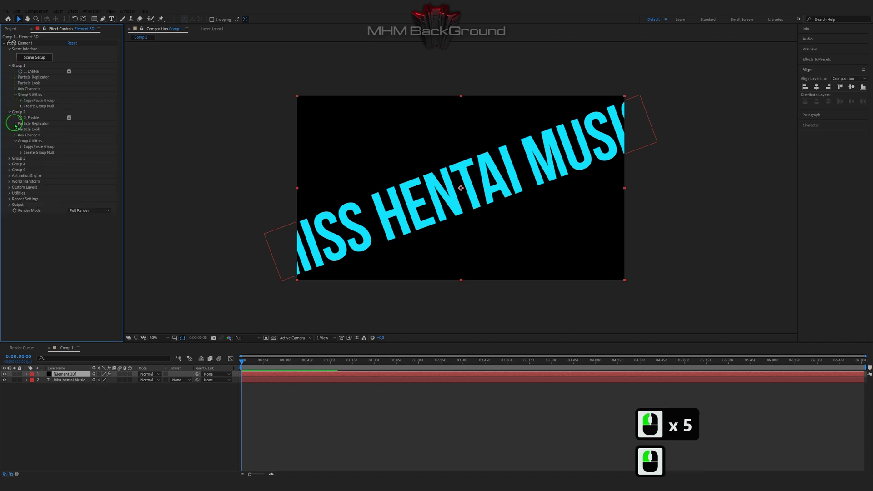
{"action": "left_click", "coordinate": [15, 77]}
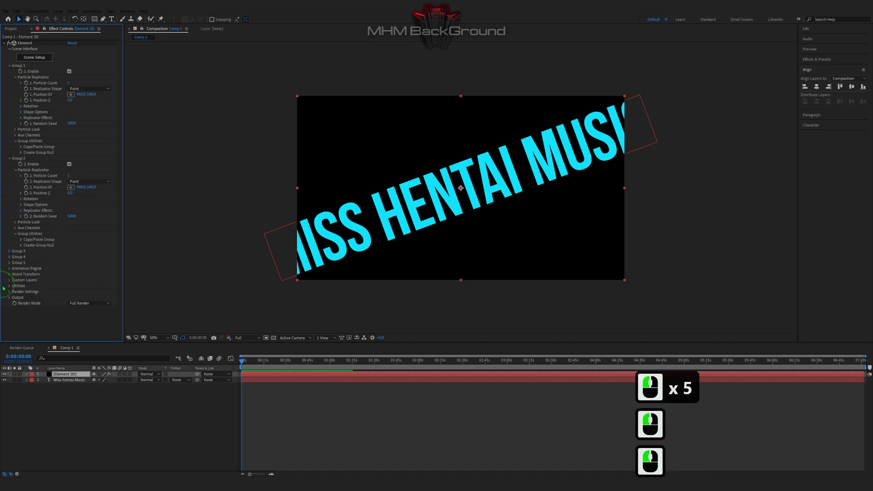
{"action": "left_click", "coordinate": [10, 274]}
{"action": "scroll", "coordinate": [11, 313], "scroll_direction": "down", "scroll_amount": 3}
{"action": "left_click", "coordinate": [10, 326]}
{"action": "scroll", "coordinate": [18, 318], "scroll_direction": "up", "scroll_amount": 7}
Open the Element effect's Scene Setup and extrude the text path into a 3D model
{"action": "left_click", "coordinate": [37, 57]}
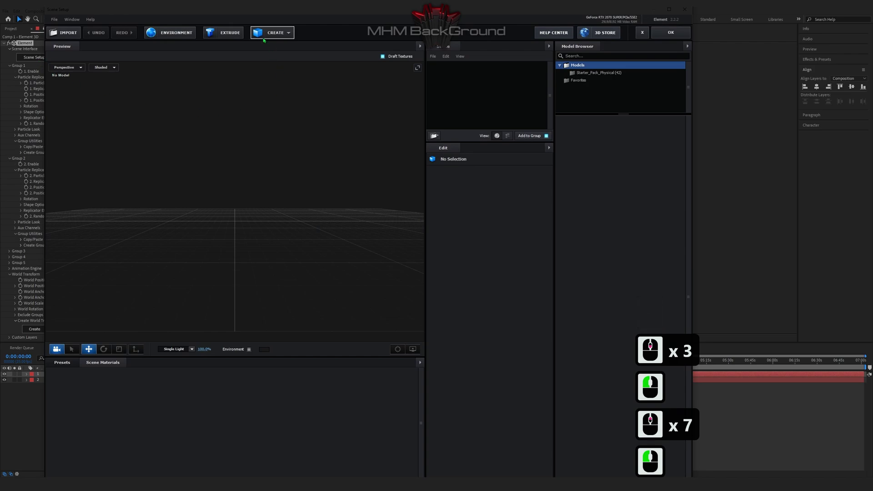
{"action": "left_click", "coordinate": [318, 178]}
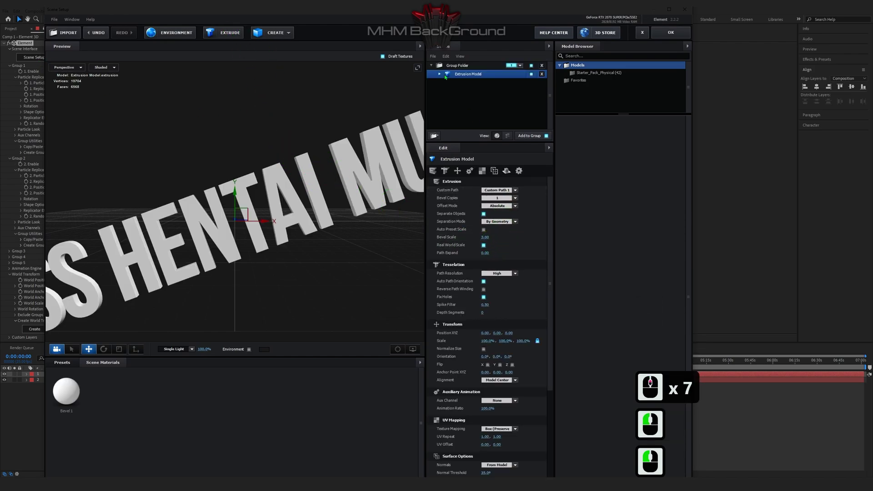
Expand the extrusion model, select its Bevel 1 material and set the Diffuse Color to black
{"action": "left_click", "coordinate": [440, 74]}
{"action": "left_click", "coordinate": [456, 82]}
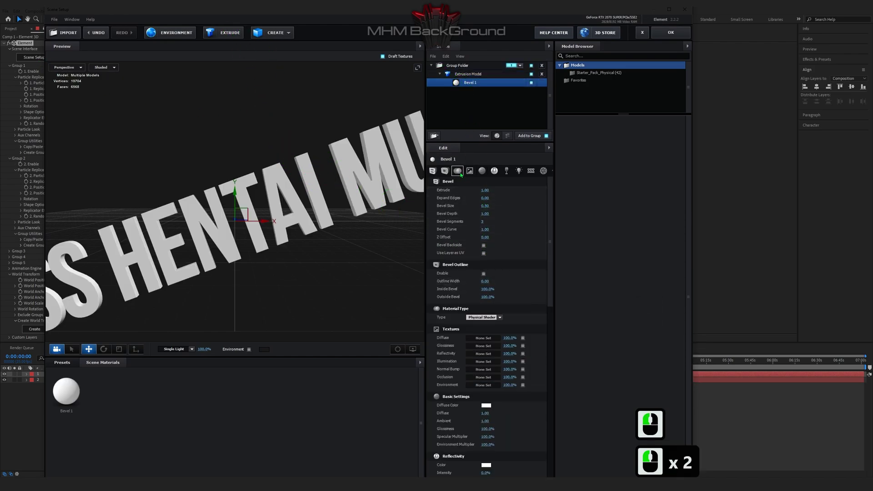
{"action": "scroll", "coordinate": [488, 406], "scroll_direction": "down", "scroll_amount": 3}
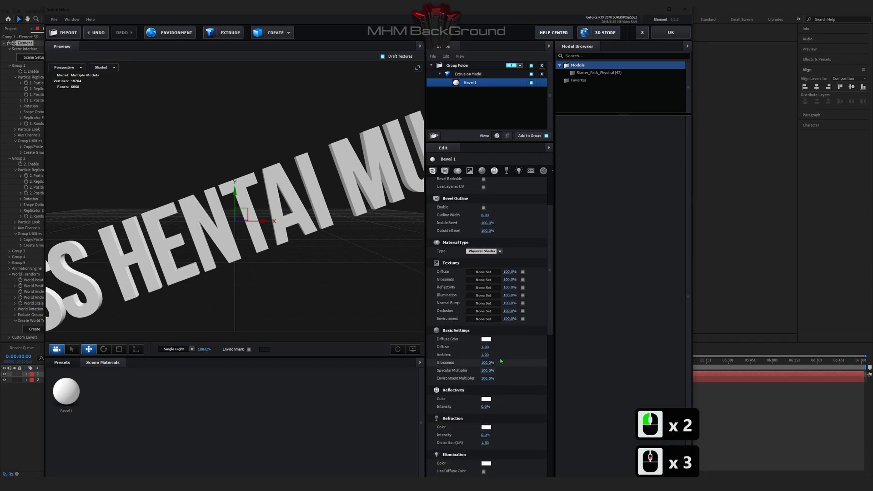
{"action": "left_click", "coordinate": [486, 334]}
{"action": "left_click", "coordinate": [539, 382]}
Set the Bevel 1 material's Reflectivity color to red and its reflectivity intensity to 100%
{"action": "left_click", "coordinate": [486, 394]}
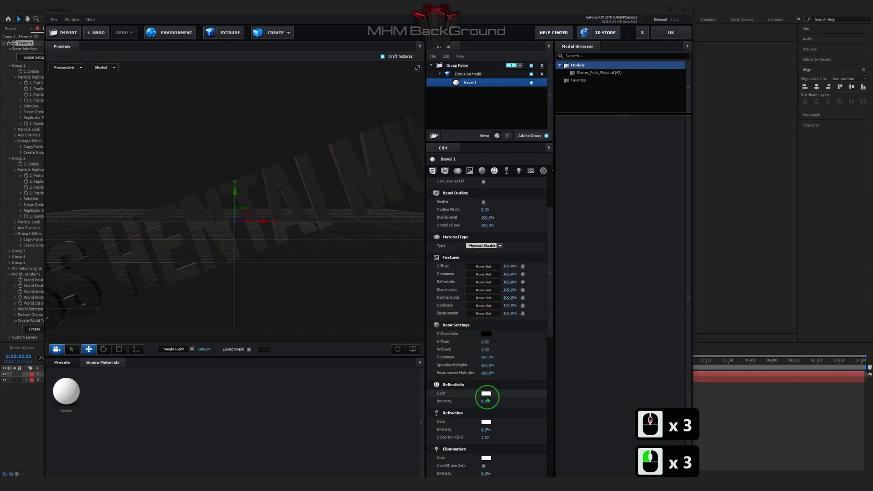
{"action": "left_click", "coordinate": [513, 361]}
{"action": "left_click", "coordinate": [539, 442]}
{"action": "left_click_drag", "start_coordinate": [386, 296], "coordinate": [397, 244]}
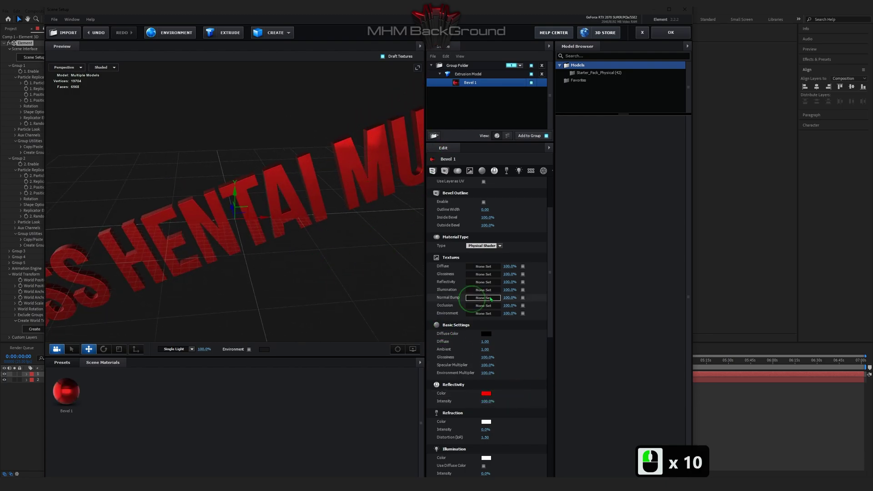
Set the Bevel 1 Extrude value to 2.51 and the Bevel Size to 2.14
{"action": "scroll", "coordinate": [527, 295], "scroll_direction": "up", "scroll_amount": 3}
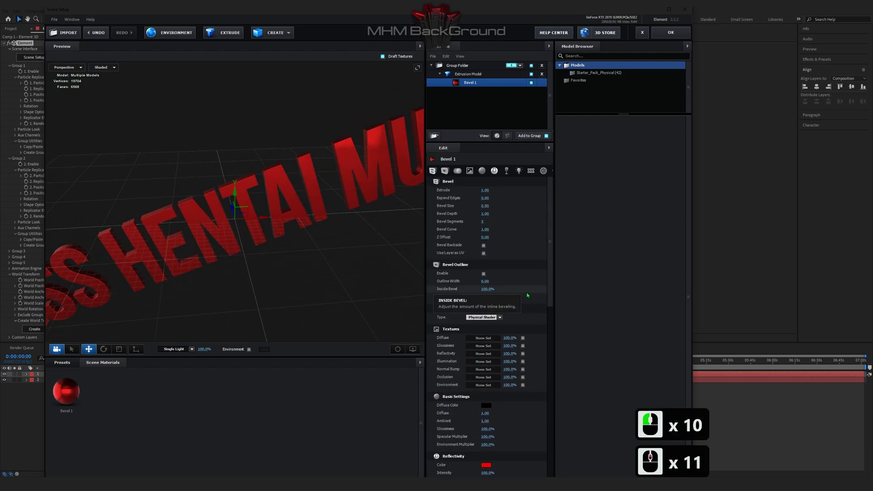
{"action": "left_click", "coordinate": [485, 190]}
{"action": "type", "text": "2."}
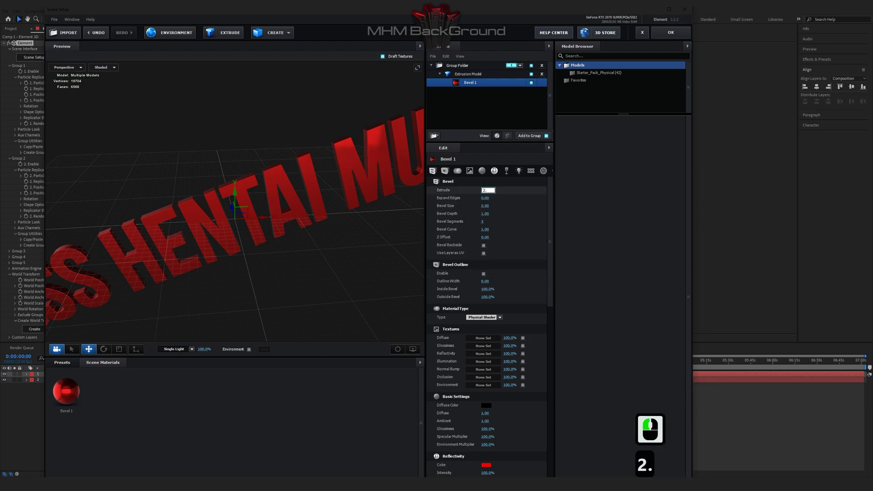
{"action": "key", "text": "Tab"}
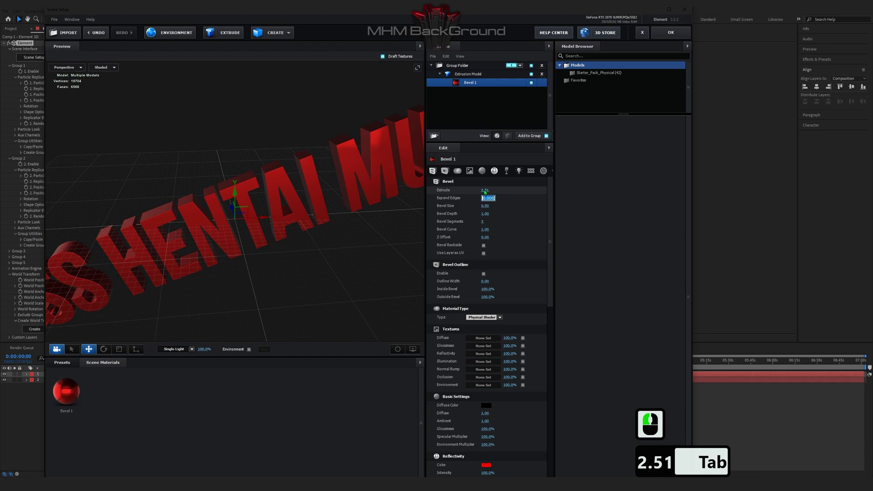
{"action": "key", "text": "Tab"}
{"action": "type", "text": "2.13"}
{"action": "key", "text": "BackSpace"}
{"action": "type", "text": "4"}
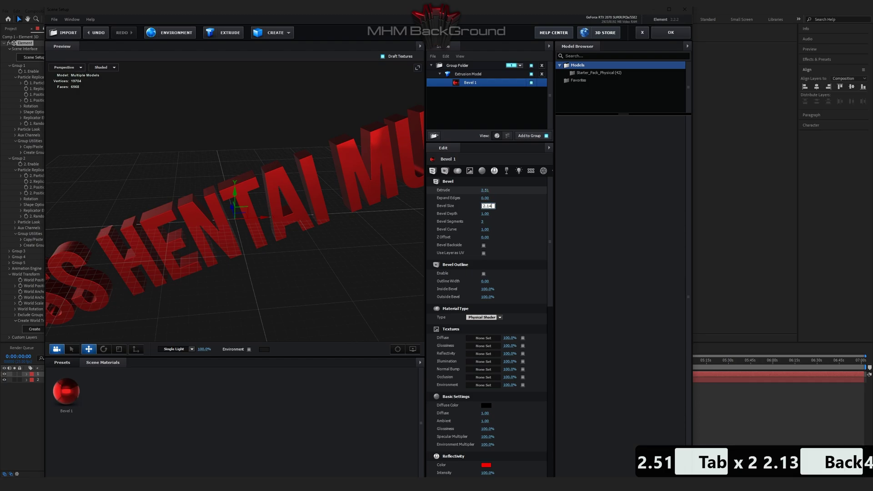
{"action": "key", "text": "Return"}
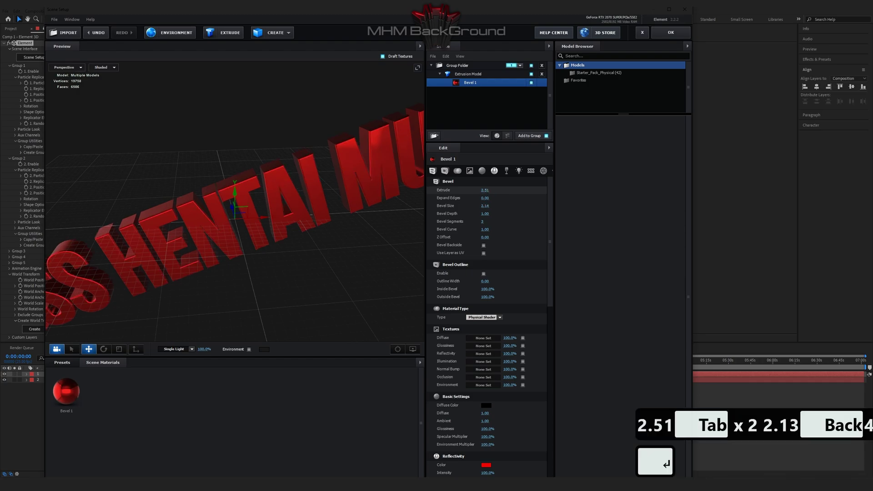
Enable Bevel Backside, reduce the Bevel Segments to the minimum and apply the scene to the composition
{"action": "left_click", "coordinate": [483, 244]}
{"action": "left_click_drag", "start_coordinate": [267, 241], "coordinate": [225, 240]}
{"action": "left_click_drag", "start_coordinate": [483, 222], "coordinate": [420, 236]}
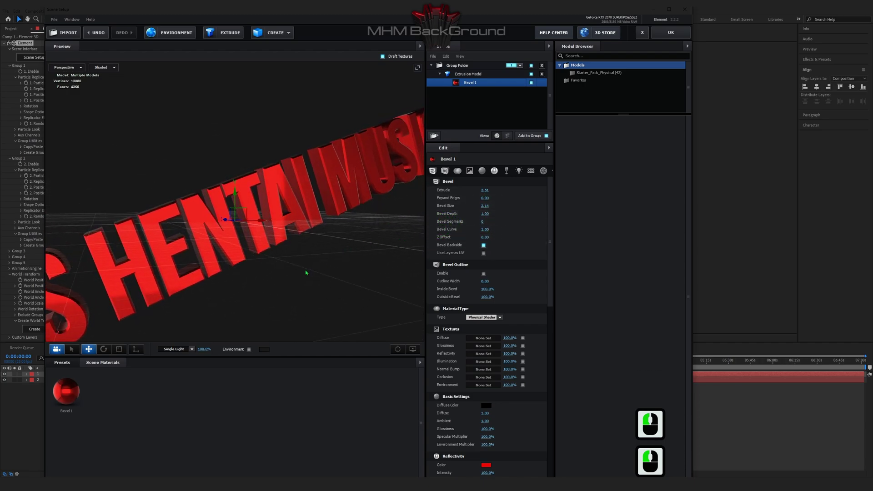
{"action": "left_click_drag", "start_coordinate": [306, 273], "coordinate": [636, 87]}
{"action": "left_click", "coordinate": [668, 35]}
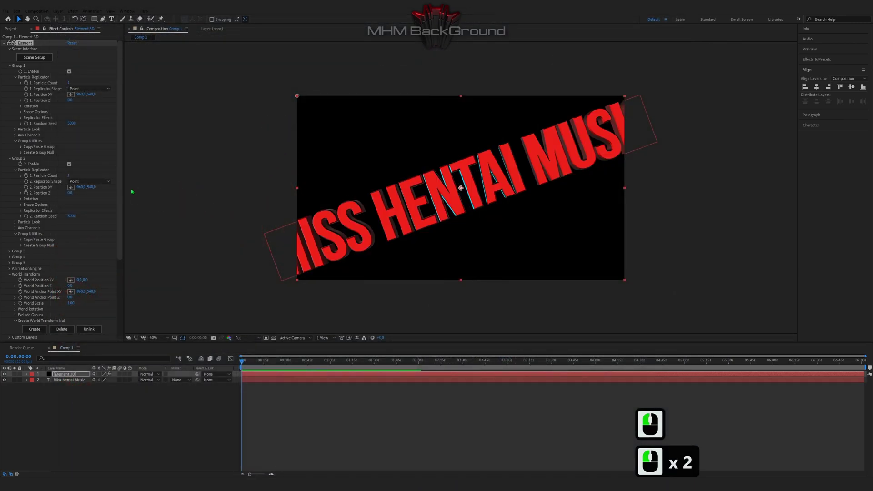
Hide the Miss hentai Music text layer and reopen the Scene Setup of the Element 3D layer
{"action": "double_click", "coordinate": [66, 375]}
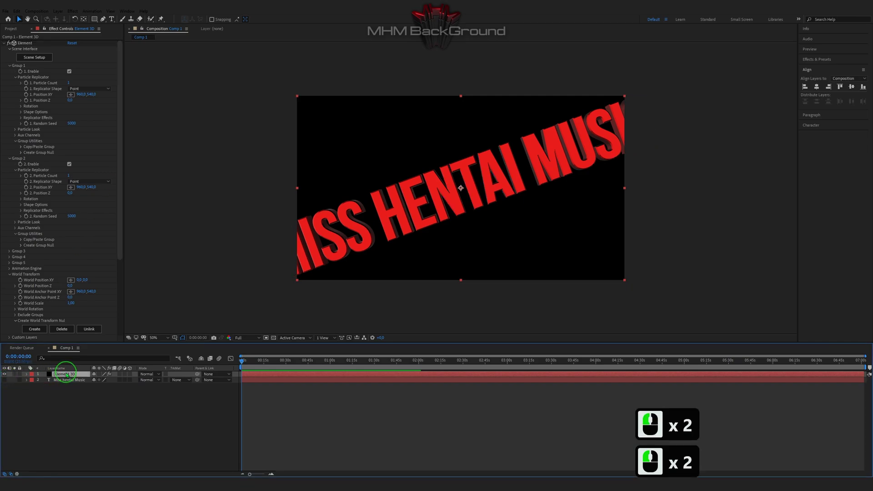
{"action": "left_click", "coordinate": [46, 60]}
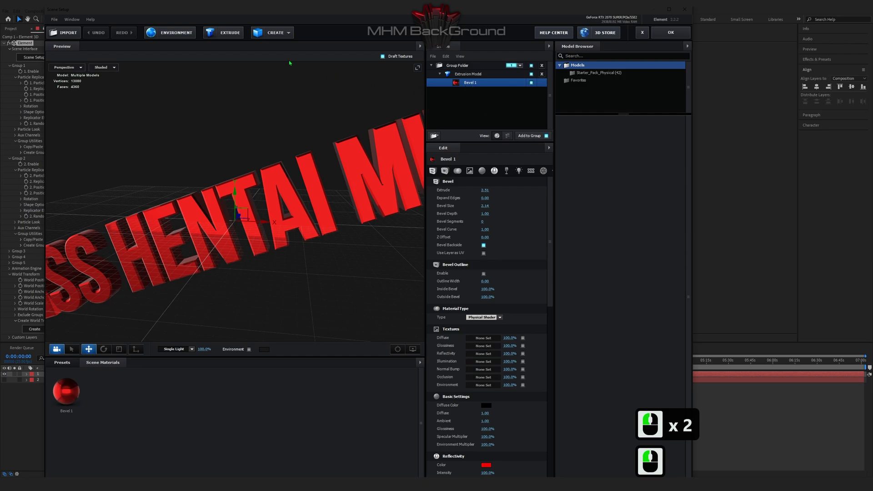
Add a new group folder to the scene and assign it to Group 2
{"action": "right_click", "coordinate": [457, 95]}
{"action": "left_click", "coordinate": [470, 99]}
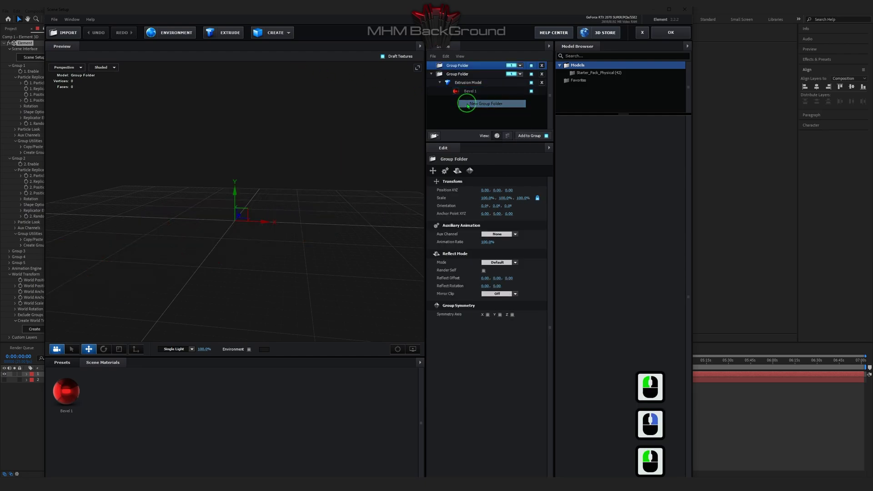
{"action": "left_click", "coordinate": [519, 66]}
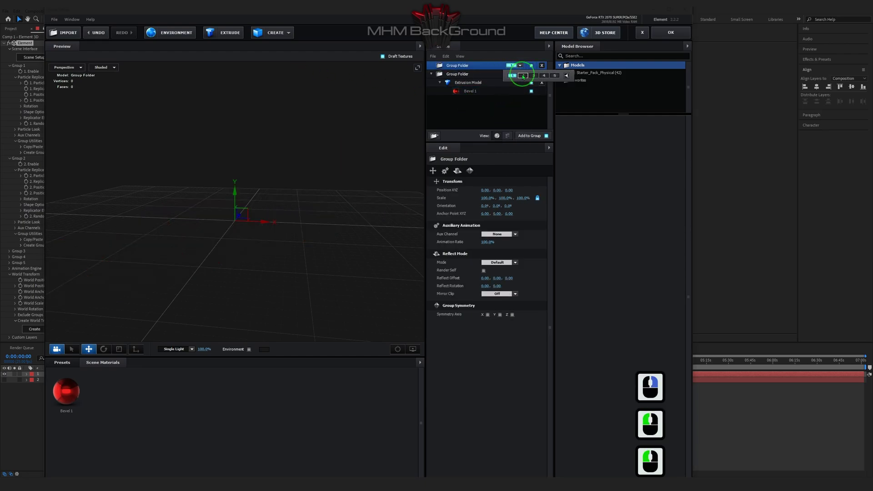
{"action": "left_click", "coordinate": [522, 75]}
Create a sphere in the new group folder and set its Default material's reflectivity intensity to 100%
{"action": "left_click", "coordinate": [288, 33]}
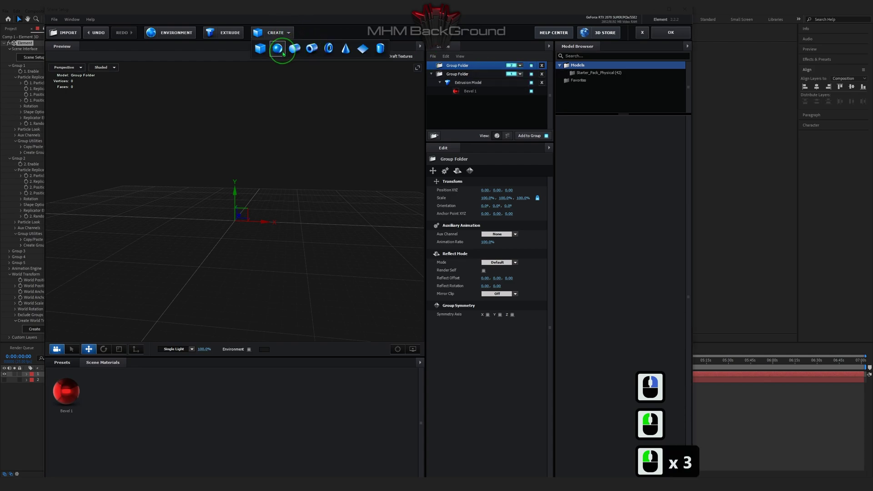
{"action": "left_click", "coordinate": [282, 46]}
{"action": "left_click", "coordinate": [439, 74]}
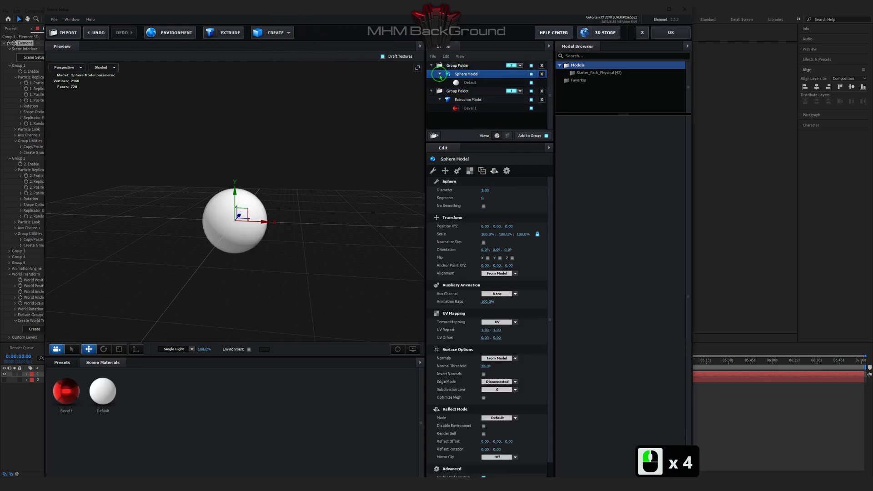
{"action": "left_click", "coordinate": [478, 83]}
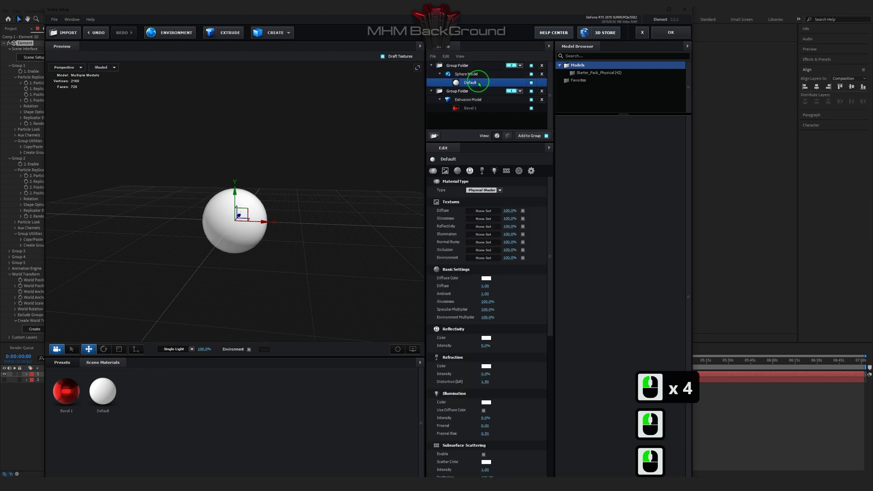
{"action": "left_click_drag", "start_coordinate": [485, 345], "coordinate": [610, 347]}
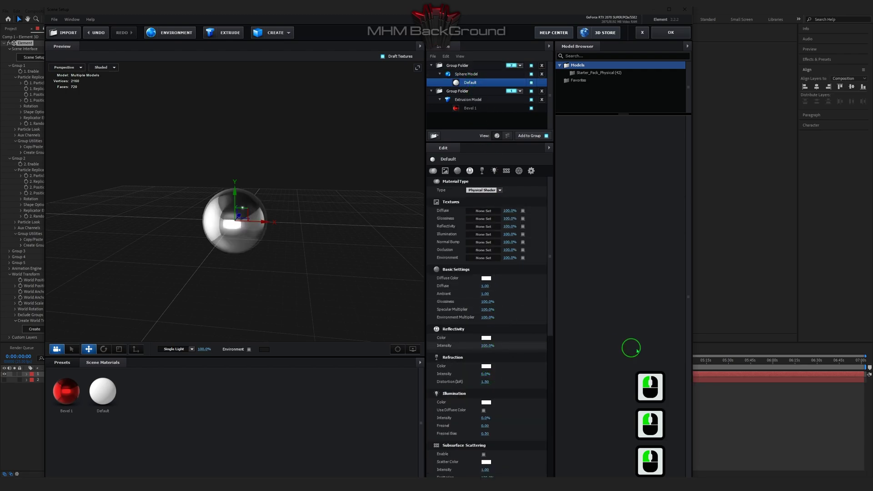
Set the sphere model's segments to 18 and its linked scale to 498%
{"action": "left_click", "coordinate": [468, 75]}
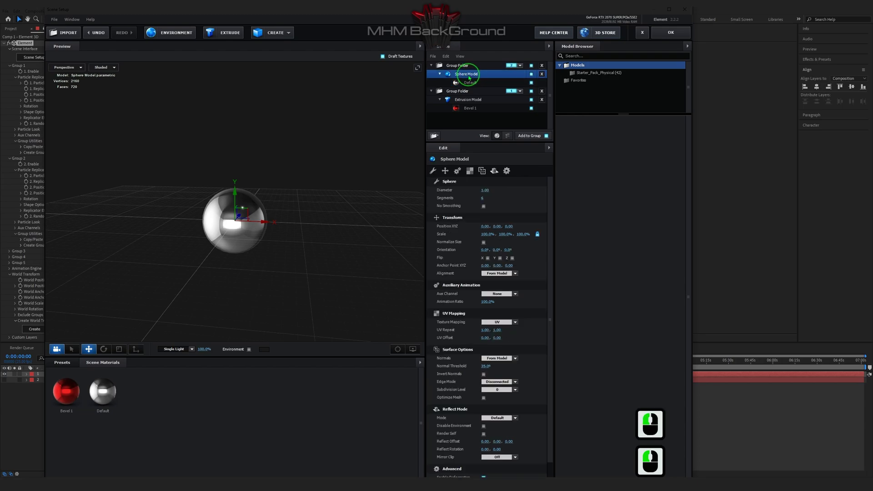
{"action": "double_click", "coordinate": [483, 198]}
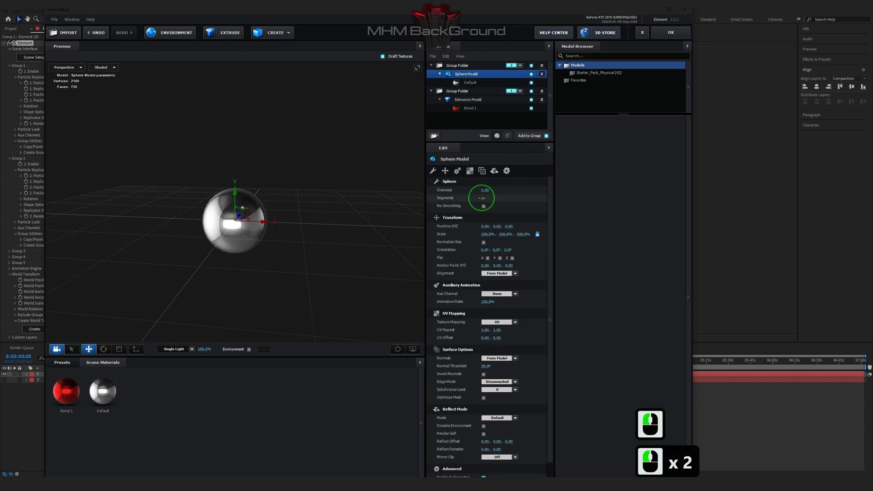
{"action": "double_click", "coordinate": [483, 199]}
{"action": "type", "text": "18"}
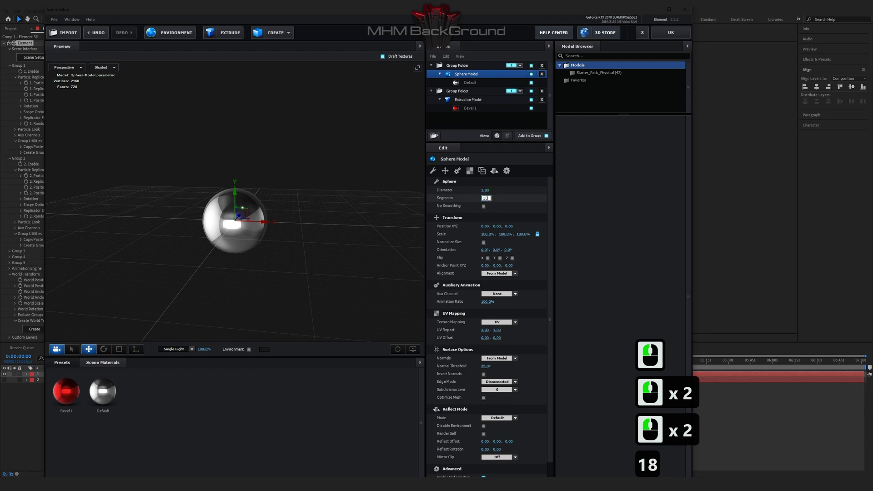
{"action": "left_click", "coordinate": [488, 234]}
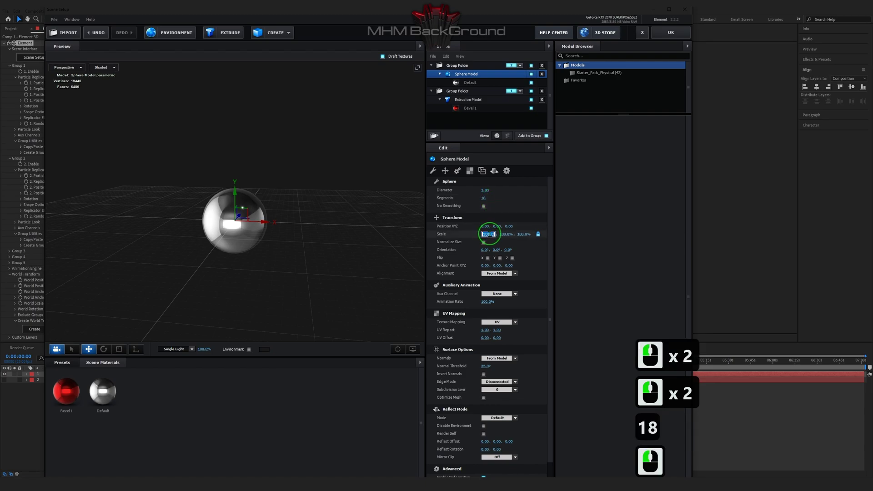
{"action": "type", "text": "498"}
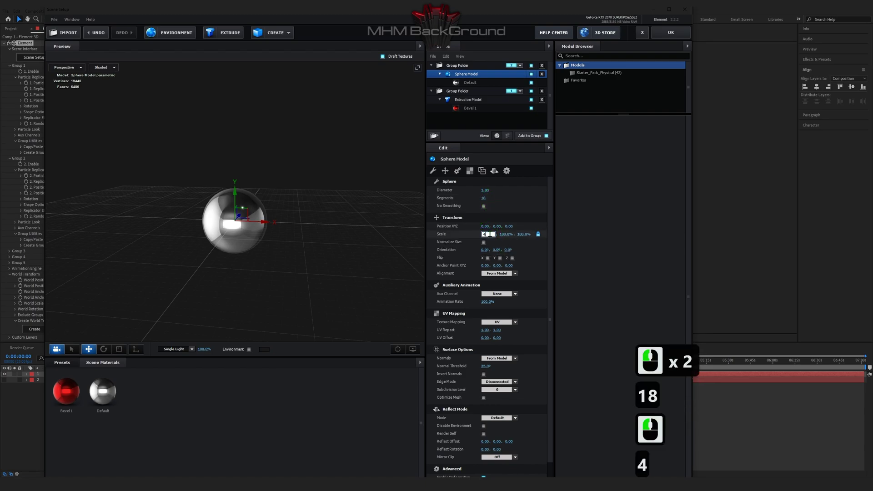
{"action": "key", "text": "Return"}
{"action": "left_click_drag", "start_coordinate": [384, 124], "coordinate": [346, 137]}
Check the group assignment of the sphere's folder and apply the scene to the composition
{"action": "left_click", "coordinate": [520, 66]}
{"action": "left_click", "coordinate": [520, 65]}
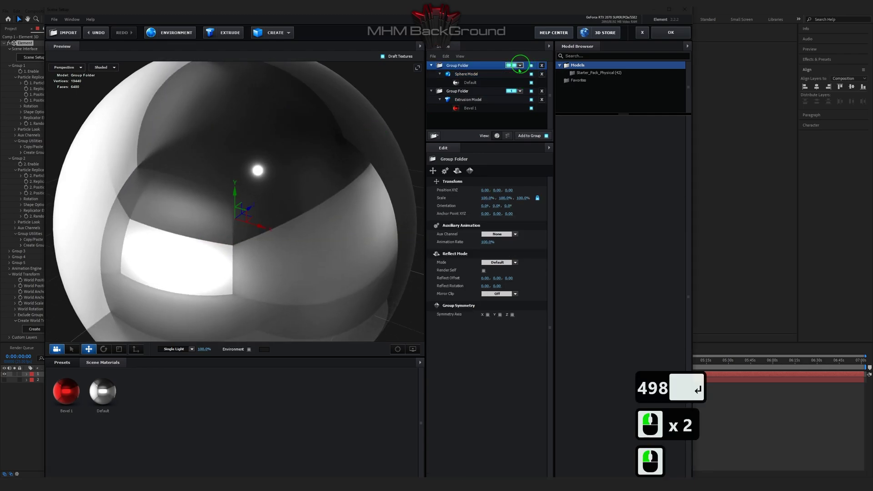
{"action": "left_click_drag", "start_coordinate": [279, 211], "coordinate": [238, 203]}
{"action": "left_click", "coordinate": [671, 32]}
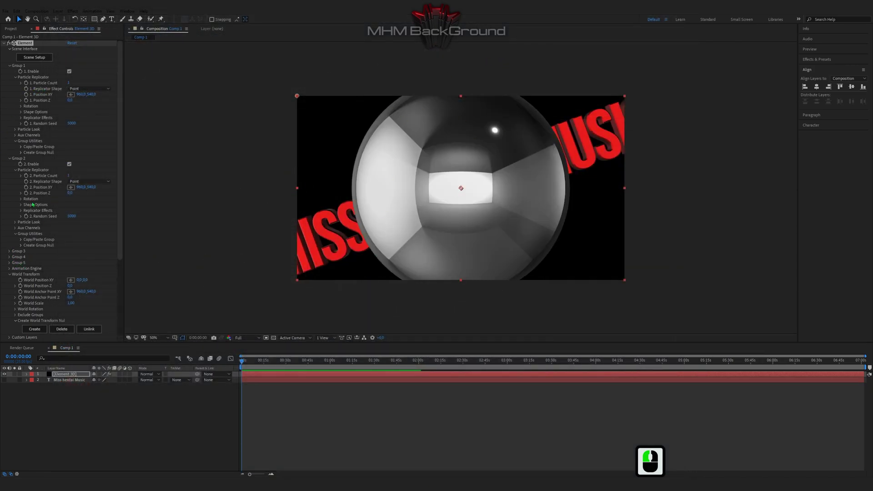
Set Group 1's Replicator Shape to Ring and its Particle Count to 77
{"action": "left_click", "coordinate": [79, 90]}
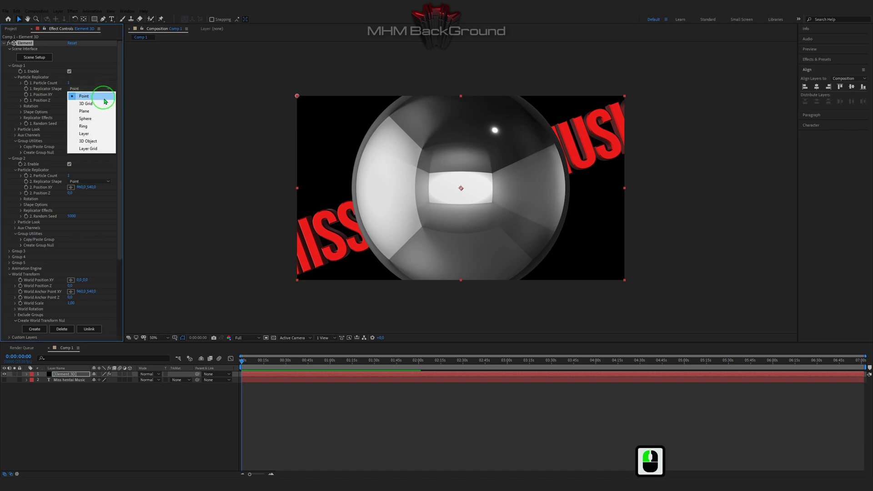
{"action": "left_click", "coordinate": [89, 120]}
{"action": "double_click", "coordinate": [69, 83]}
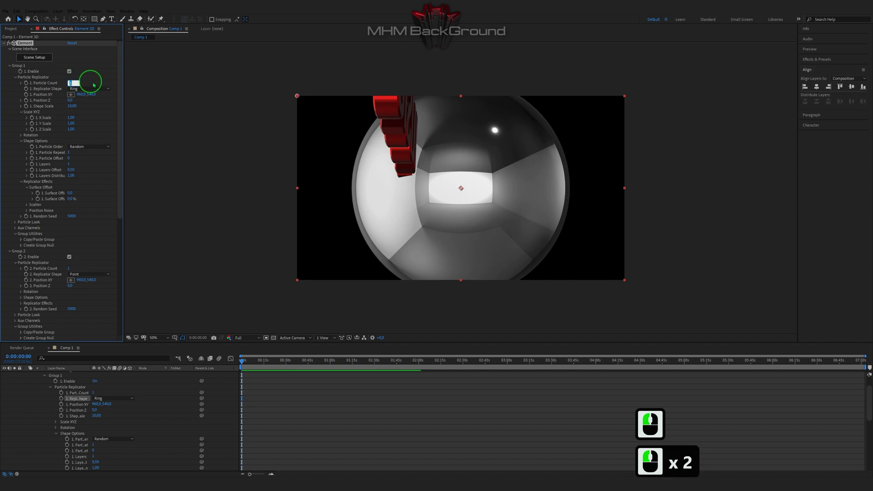
{"action": "type", "text": "77"}
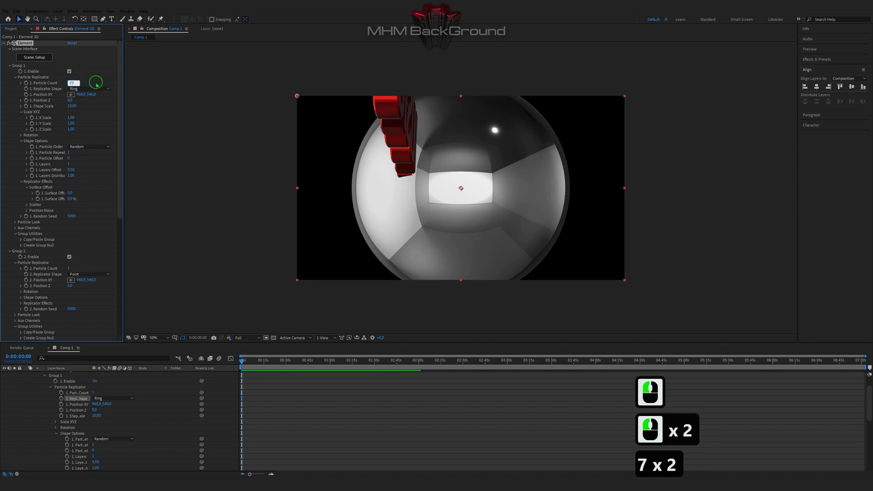
Set Group 1's Position Z to 2560 and its Shape Scale to 111.12
{"action": "left_click", "coordinate": [71, 98]}
{"action": "left_click", "coordinate": [70, 101]}
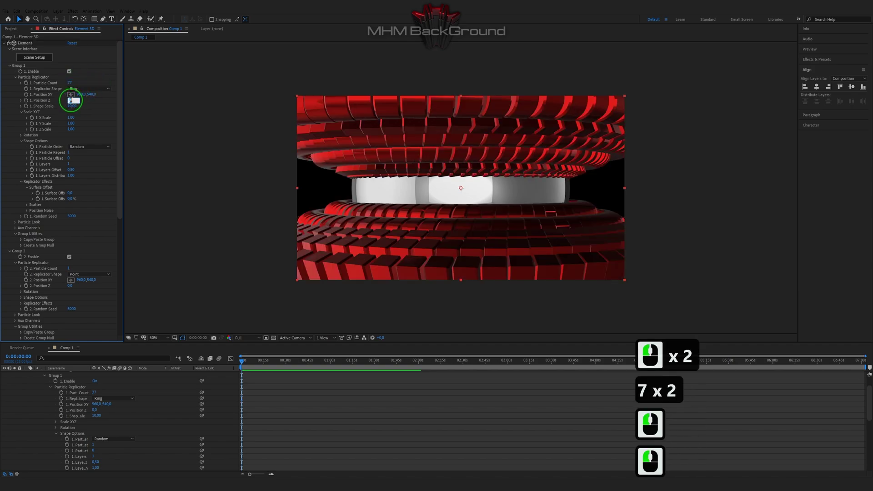
{"action": "type", "text": "2560"}
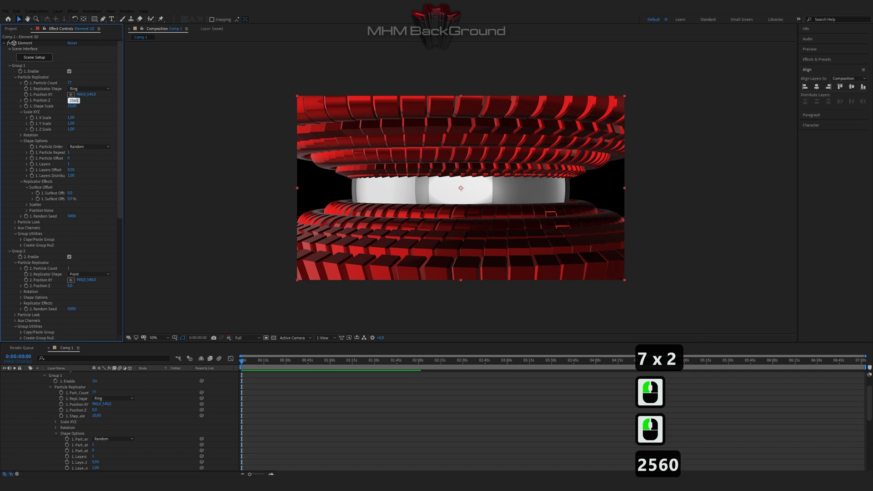
{"action": "key", "text": "Tab"}
{"action": "type", "text": "11"}
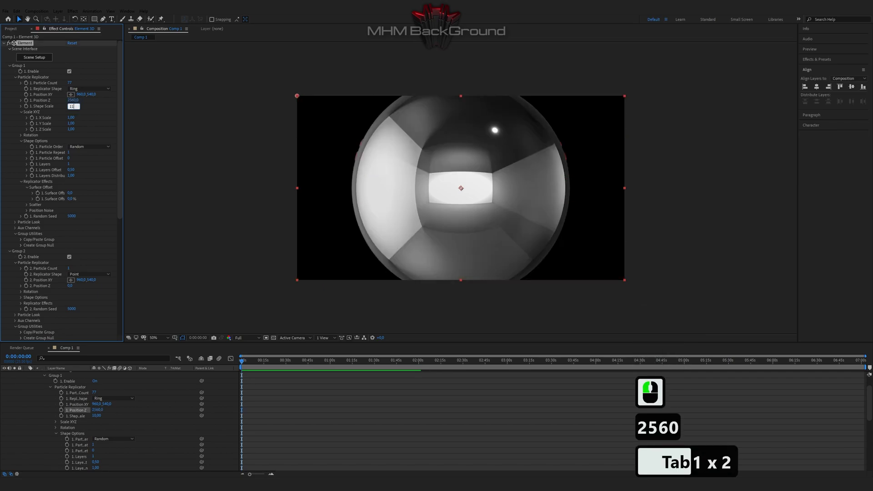
{"action": "type", "text": "1/"}
{"action": "key", "text": "BackSpace"}
{"action": "type", "text": ".12"}
{"action": "key", "text": "Return"}
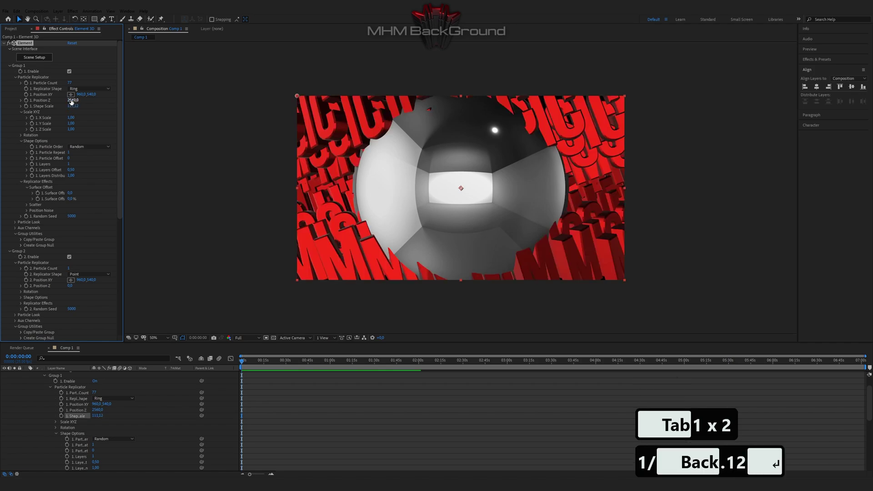
Set the Z Rotation of Group 1's Particle Replicator to 270°
{"action": "left_click", "coordinate": [22, 135]}
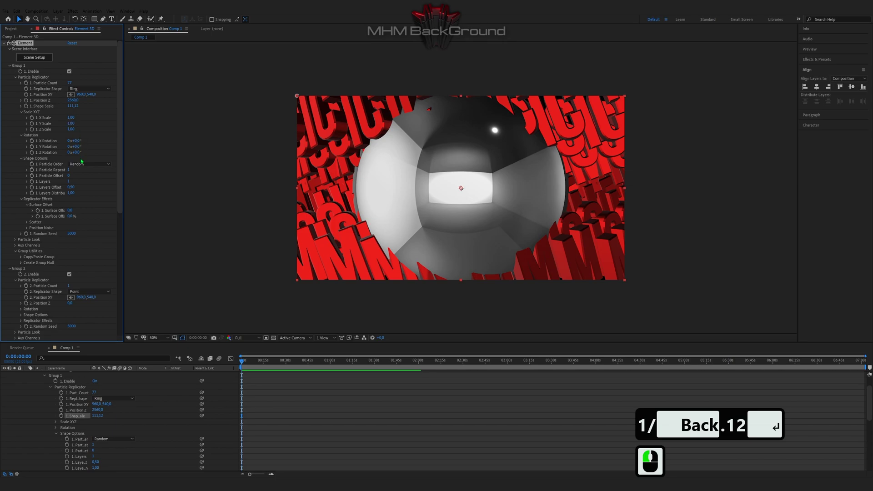
{"action": "left_click", "coordinate": [78, 152]}
{"action": "type", "text": "270"}
{"action": "left_click", "coordinate": [82, 142]}
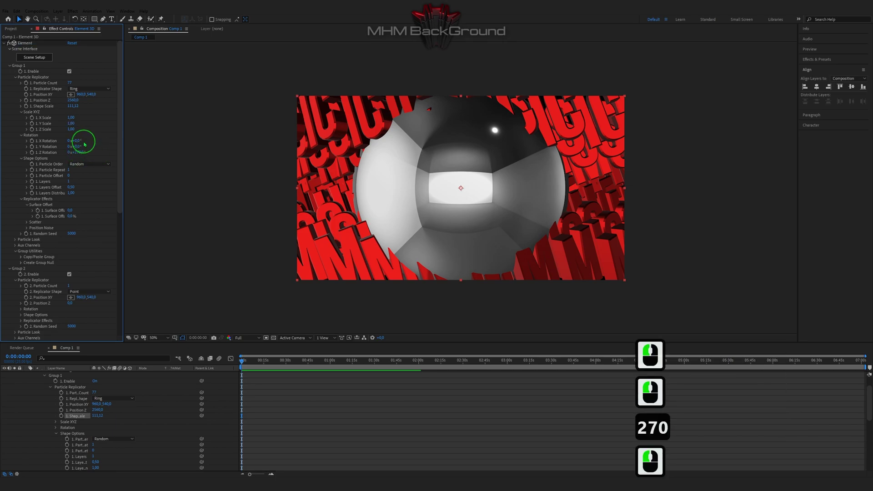
Add the expression time*1 to Group 1's replicator X Rotation and briefly preview the playback
{"action": "left_click", "coordinate": [31, 140], "text": "alt"}
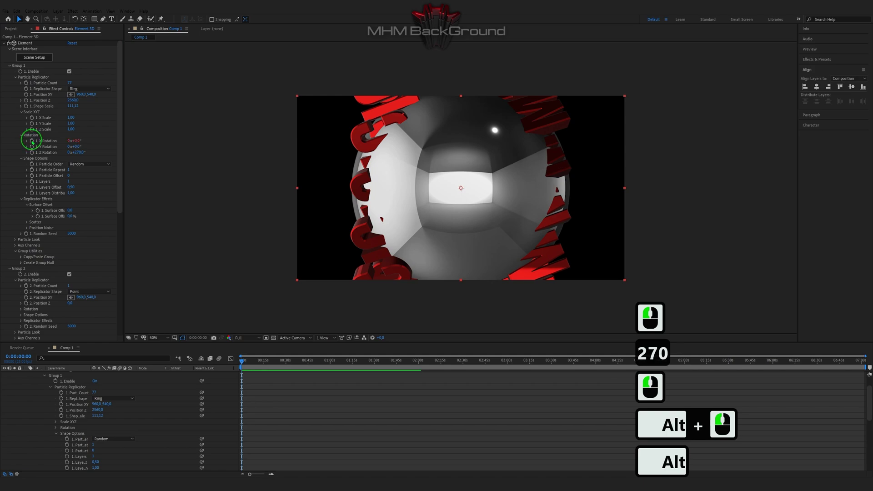
{"action": "type", "text": "time*1"}
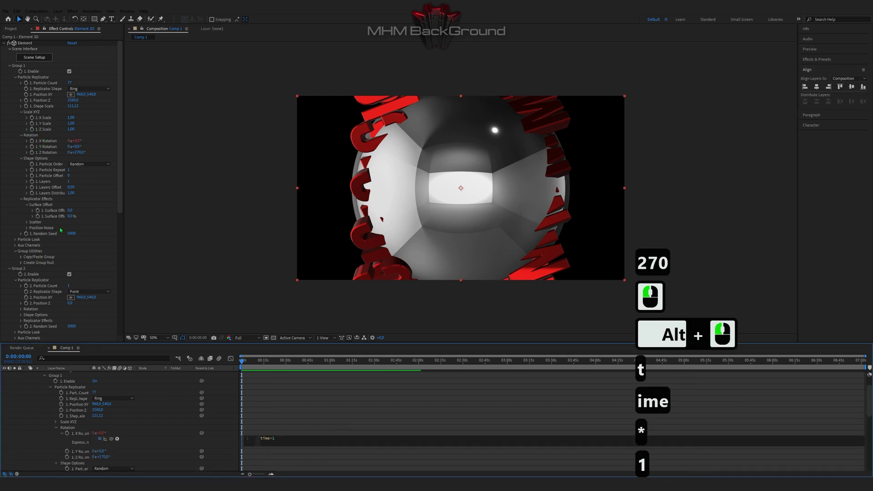
{"action": "left_click", "coordinate": [340, 394]}
{"action": "key", "text": "space"}
{"action": "key", "text": "space"}
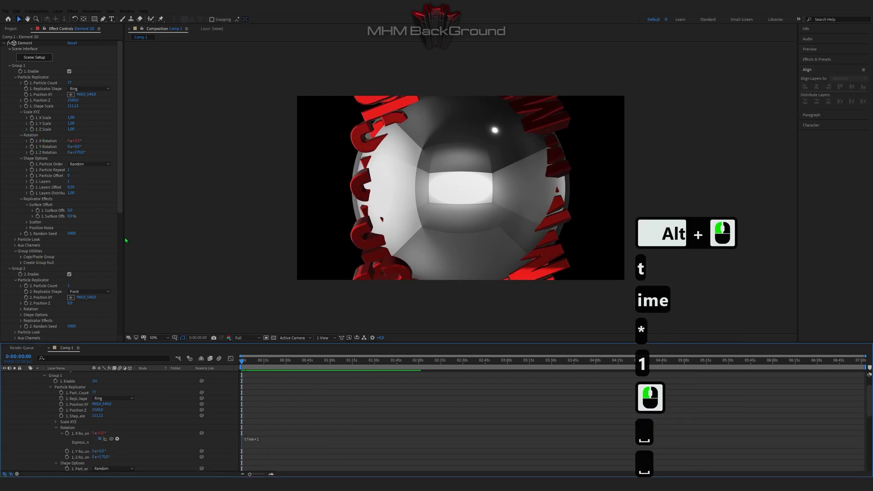
Set Group 1's Particle Size XYZ under Particle Look to X Size 0.7 and Y Size 0.6
{"action": "left_click", "coordinate": [21, 158]}
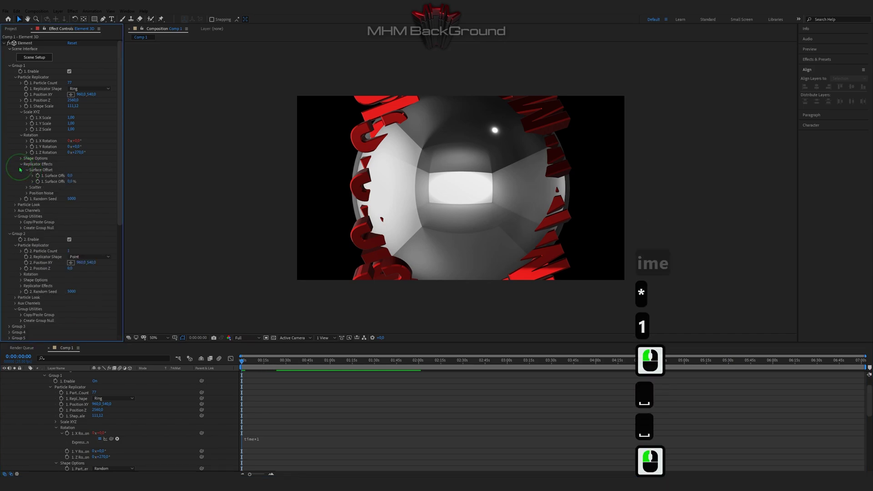
{"action": "left_click", "coordinate": [21, 164]}
{"action": "left_click", "coordinate": [16, 176]}
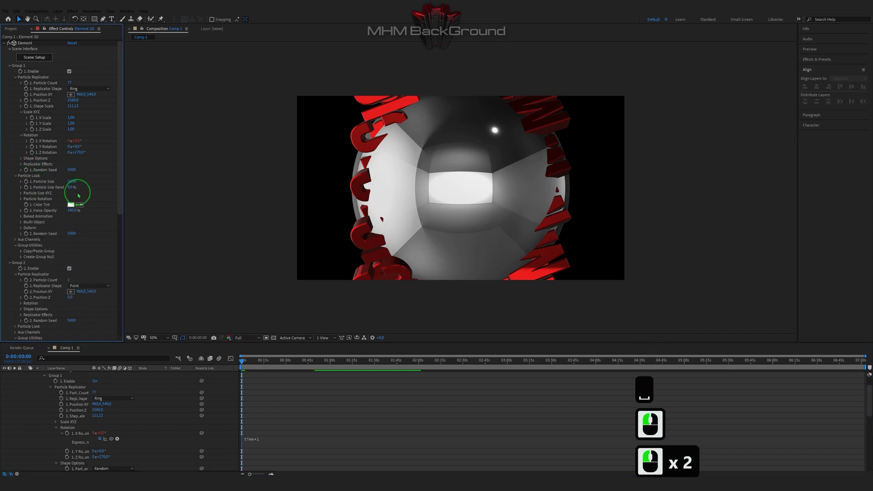
{"action": "left_click", "coordinate": [38, 193]}
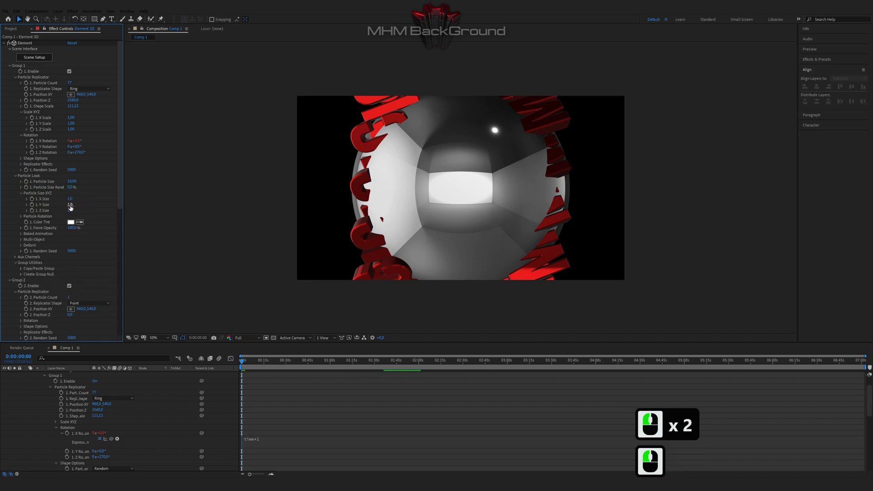
{"action": "left_click", "coordinate": [70, 199]}
{"action": "type", "text": "0.7"}
{"action": "key", "text": "Tab"}
{"action": "type", "text": "0.6"}
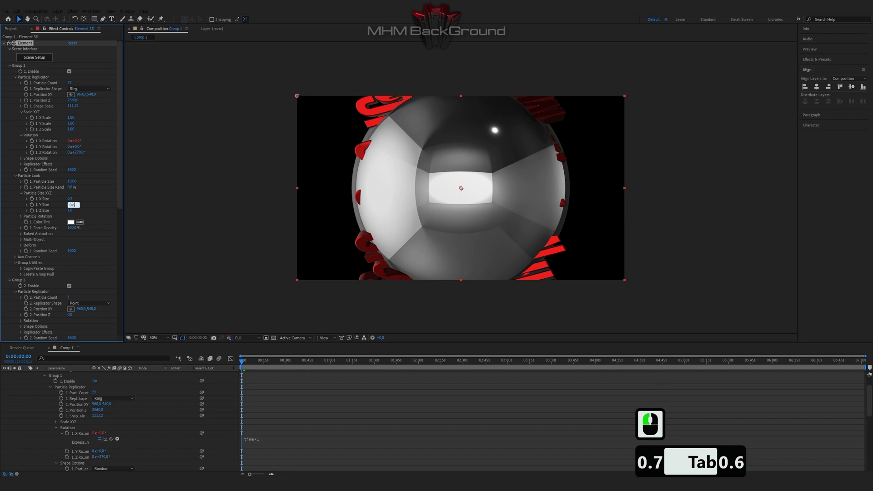
{"action": "key", "text": "Tab"}
{"action": "key", "text": "Return"}
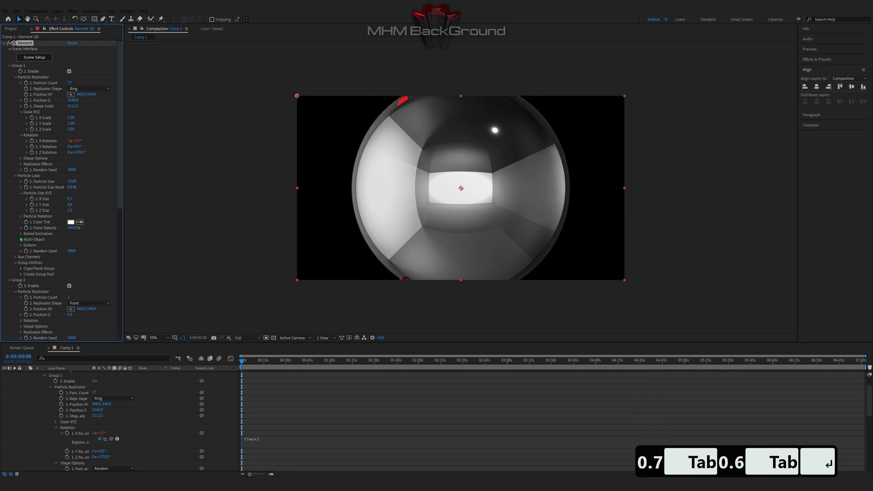
Set Group 1's Z Rotation Particle to 90° in the Particle Rotation settings
{"action": "left_click", "coordinate": [21, 216]}
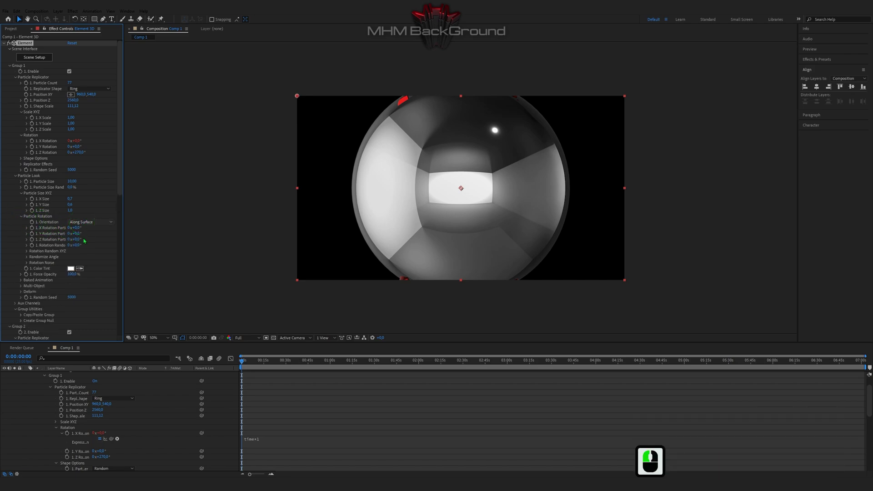
{"action": "left_click", "coordinate": [78, 239]}
{"action": "type", "text": "90"}
{"action": "left_click", "coordinate": [86, 236]}
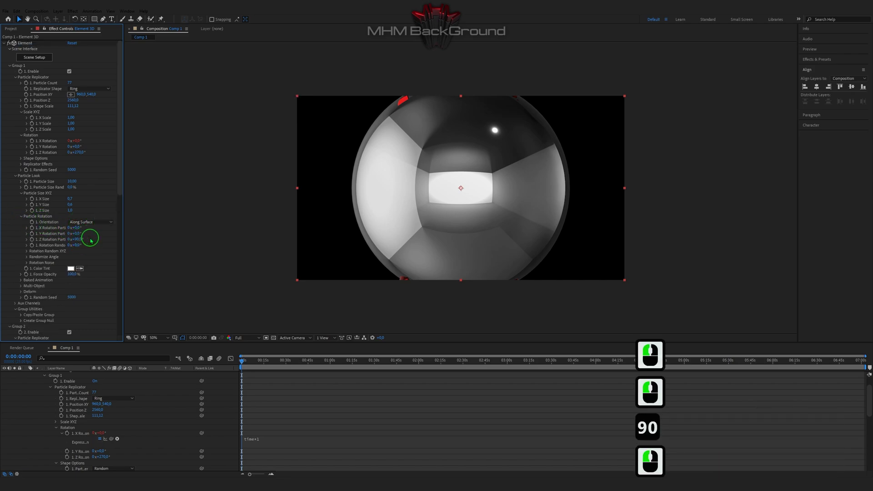
Play back the composition repeatedly to check the rotation of the text ring around the sphere
{"action": "key", "text": "space"}
{"action": "key", "text": "space"}
{"action": "key", "text": "space"}
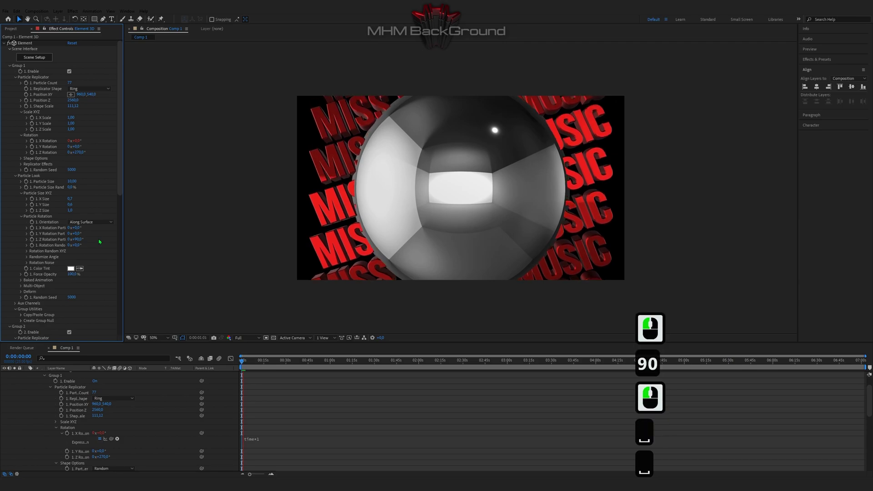
{"action": "key", "text": "space"}
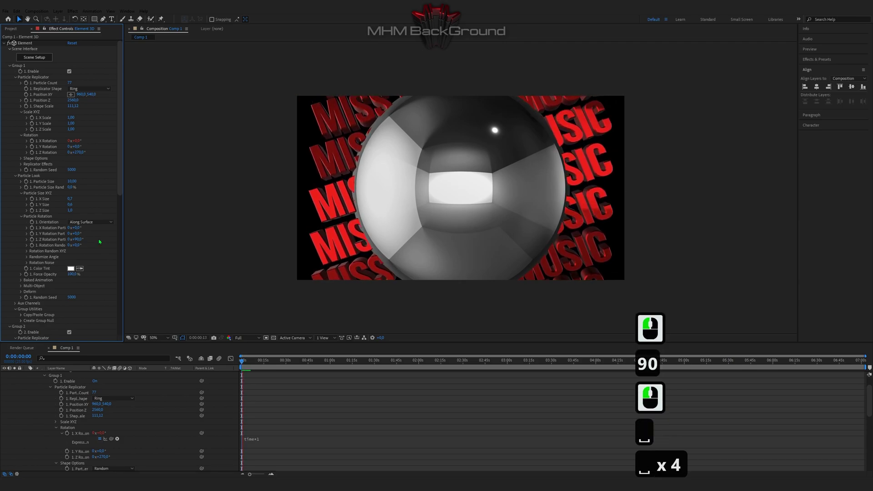
{"action": "key", "text": "space"}
{"action": "key", "text": "space"}
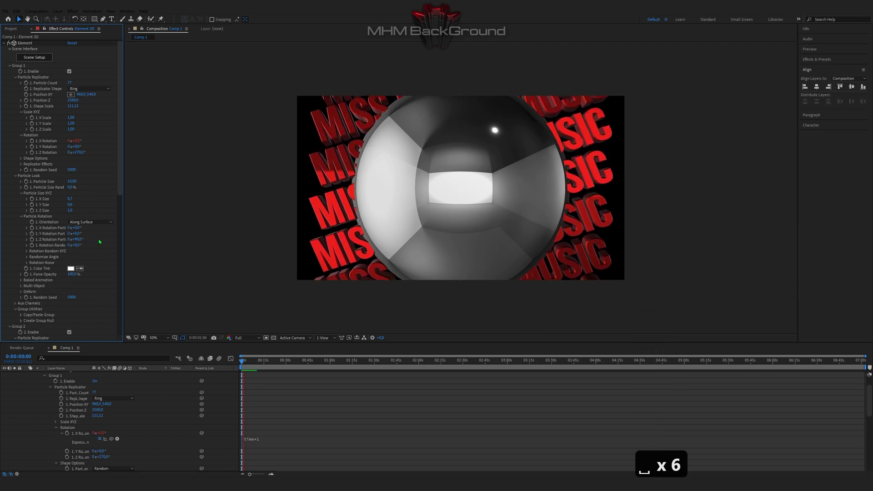
{"action": "key", "text": "space"}
{"action": "key", "text": "space"}
{"action": "key", "text": "space"}
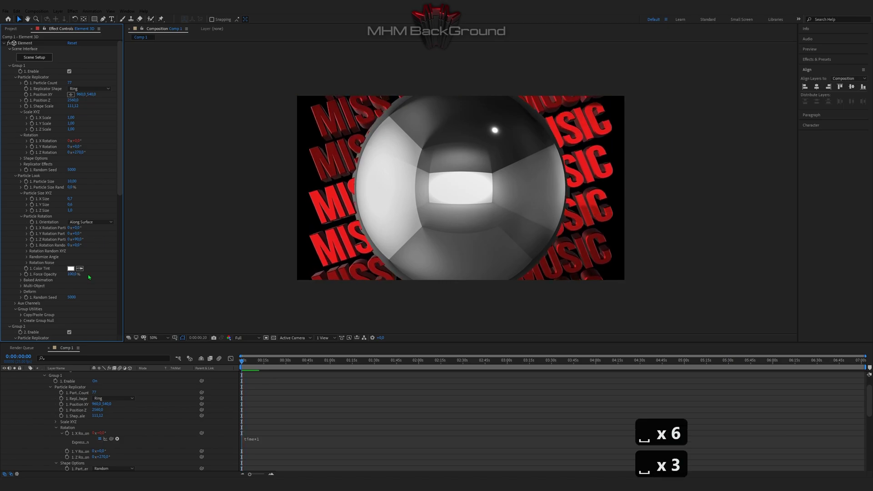
Open the Element scene setup and set the sphere model's Reflect Mode to Mirror Surface
{"action": "left_click", "coordinate": [45, 101]}
{"action": "left_click", "coordinate": [38, 60]}
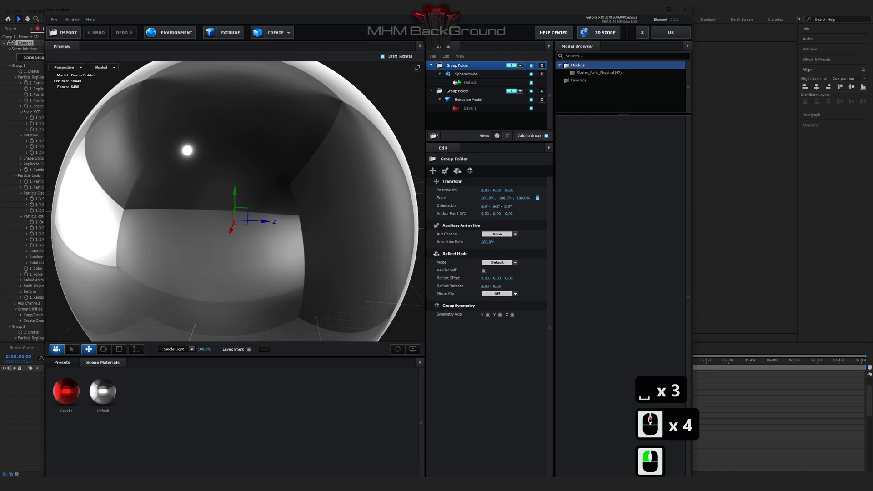
{"action": "left_click", "coordinate": [459, 82]}
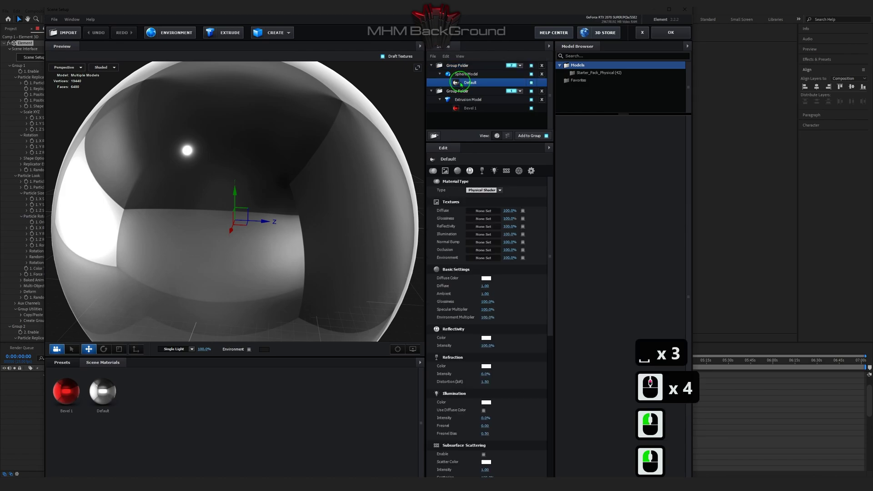
{"action": "left_click_drag", "start_coordinate": [551, 278], "coordinate": [547, 417]}
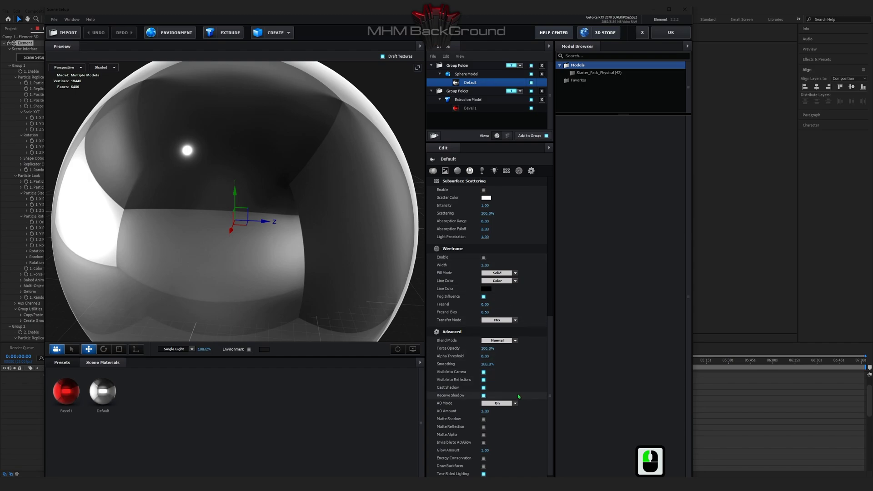
{"action": "left_click_drag", "start_coordinate": [551, 340], "coordinate": [551, 370]}
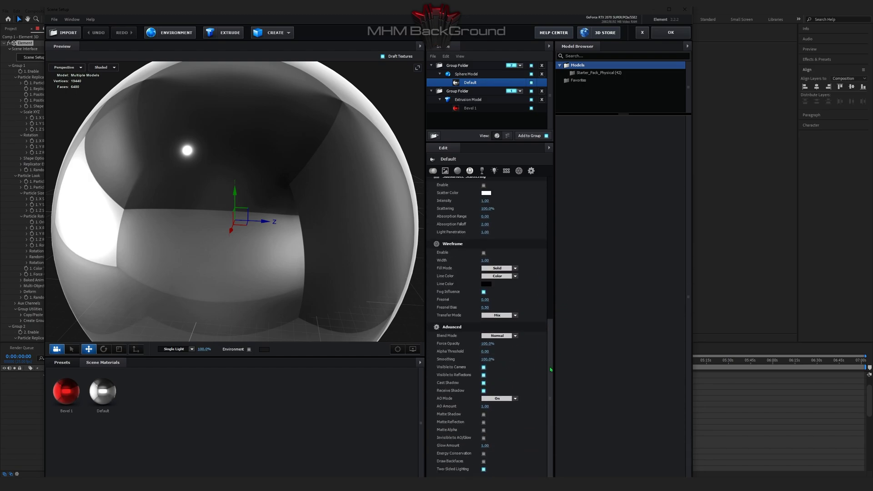
{"action": "double_click", "coordinate": [466, 74]}
{"action": "left_click_drag", "start_coordinate": [549, 300], "coordinate": [548, 348]}
{"action": "left_click", "coordinate": [499, 401]}
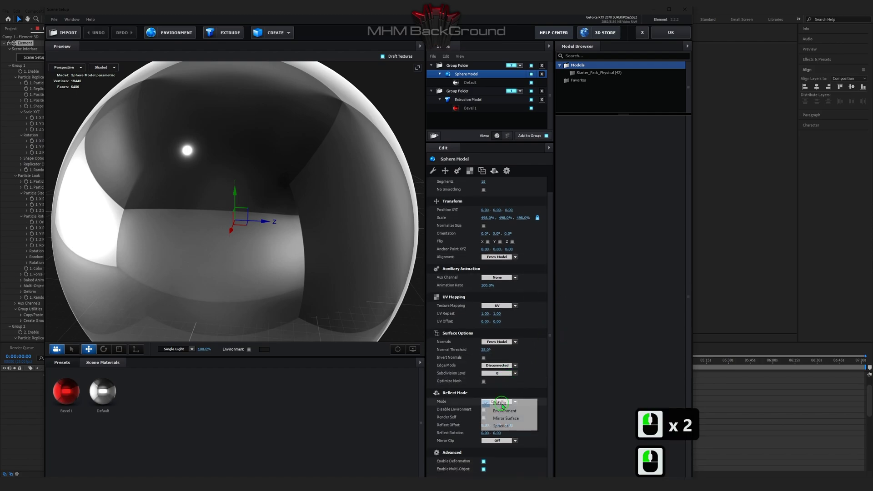
{"action": "left_click", "coordinate": [490, 412]}
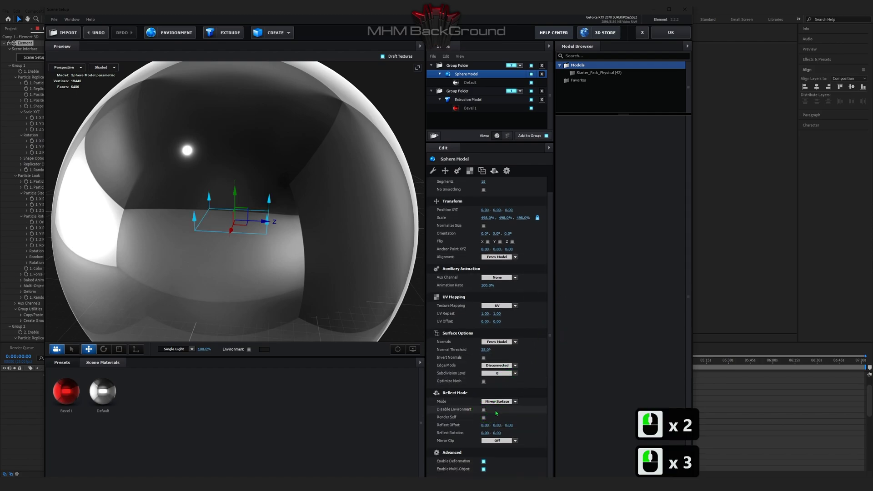
Set the sphere model's first Reflect Rotation value to 90.5, apply the scene, and preview it in the composition
{"action": "double_click", "coordinate": [485, 432]}
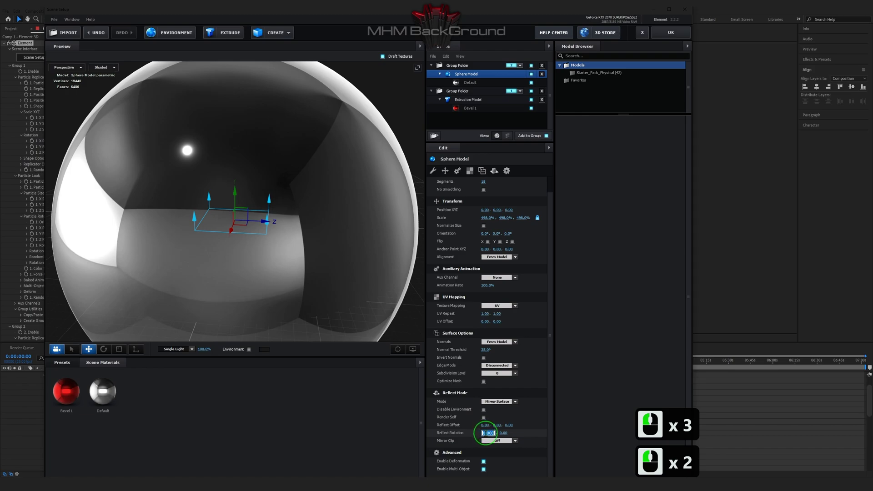
{"action": "type", "text": "90.5"}
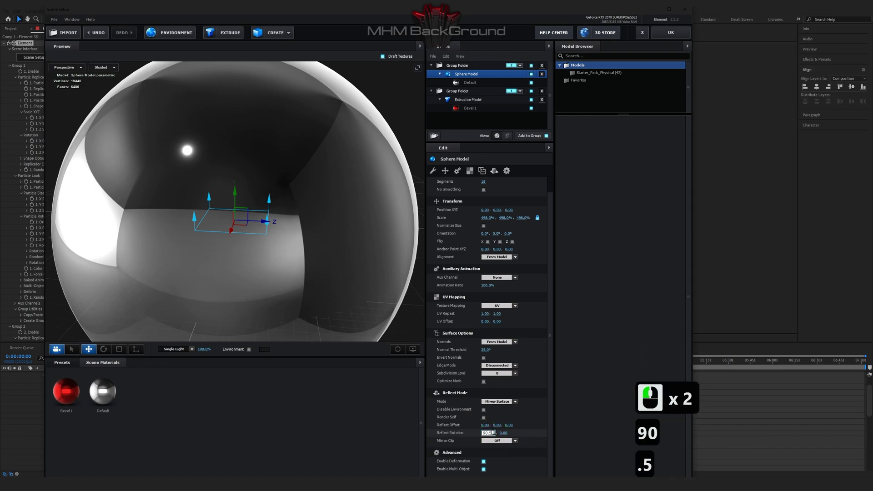
{"action": "key", "text": "Return"}
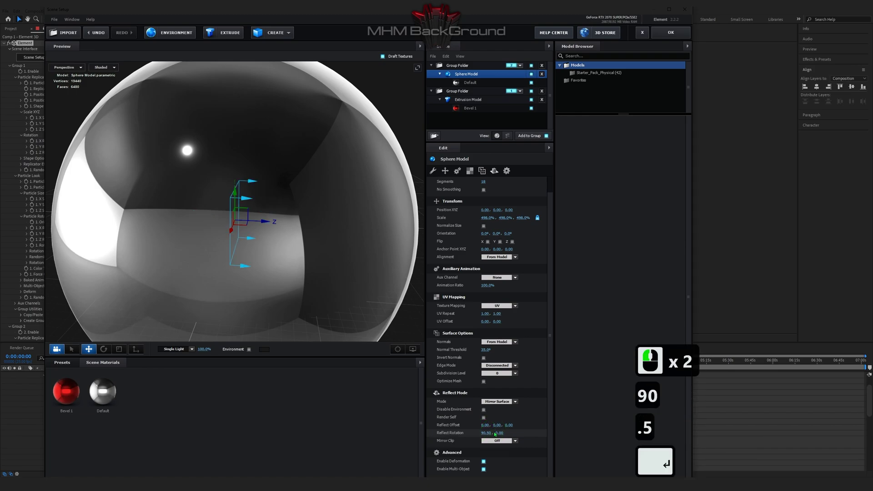
{"action": "left_click", "coordinate": [518, 392]}
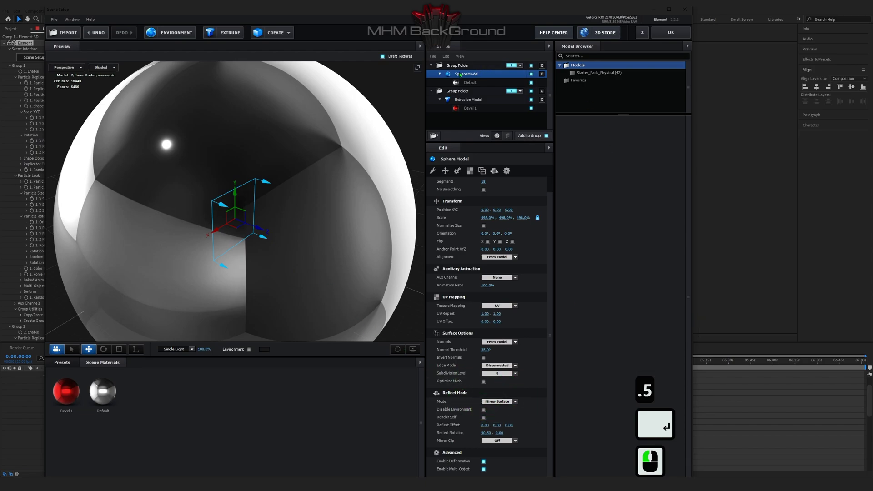
{"action": "left_click", "coordinate": [670, 33]}
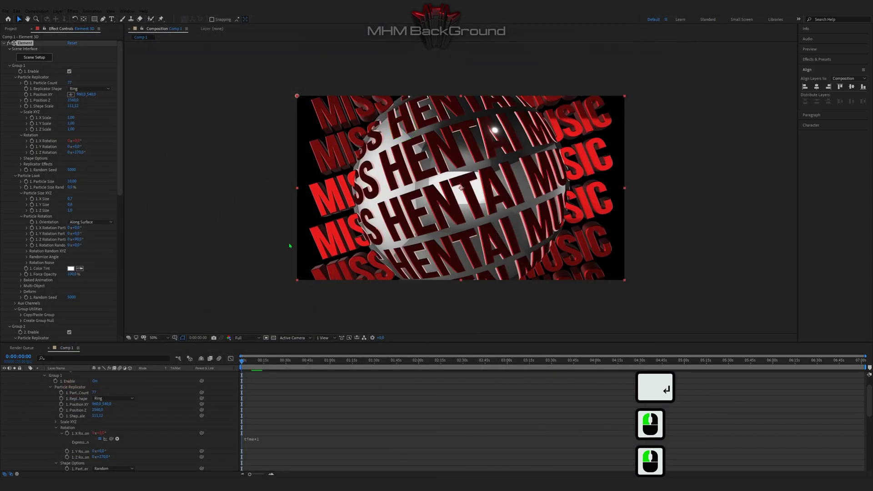
{"action": "key", "text": "space"}
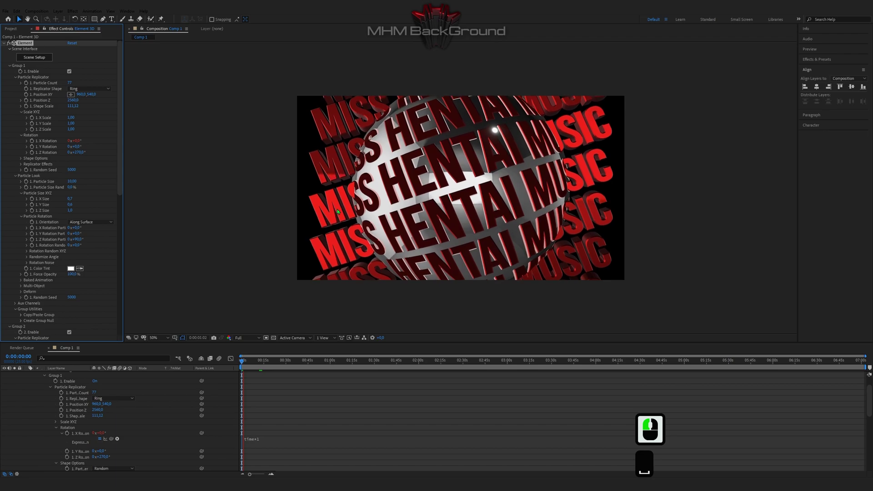
{"action": "key", "text": "space"}
Set the Physical Environment Gamma to 1.22 in the effect's Render Settings
{"action": "left_click_drag", "start_coordinate": [119, 173], "coordinate": [121, 318]}
{"action": "scroll", "coordinate": [16, 275], "scroll_direction": "down", "scroll_amount": 3}
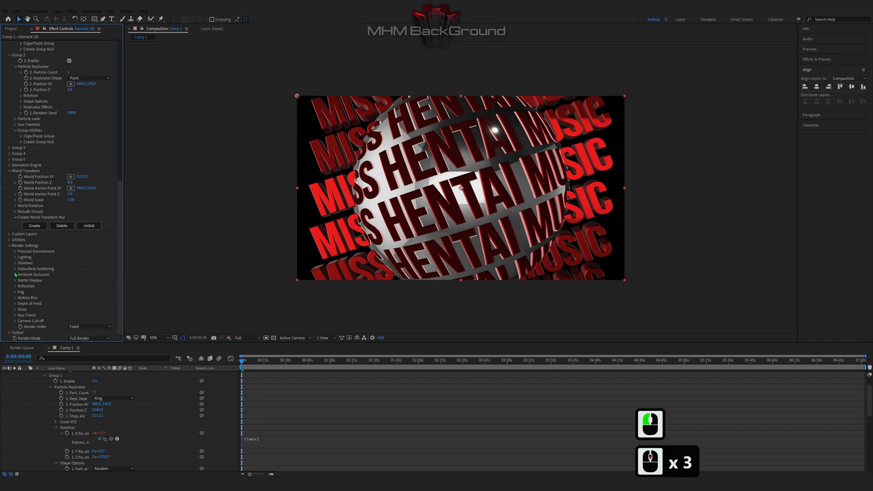
{"action": "left_click", "coordinate": [15, 257]}
{"action": "left_click", "coordinate": [71, 260]}
{"action": "left_click", "coordinate": [15, 257]}
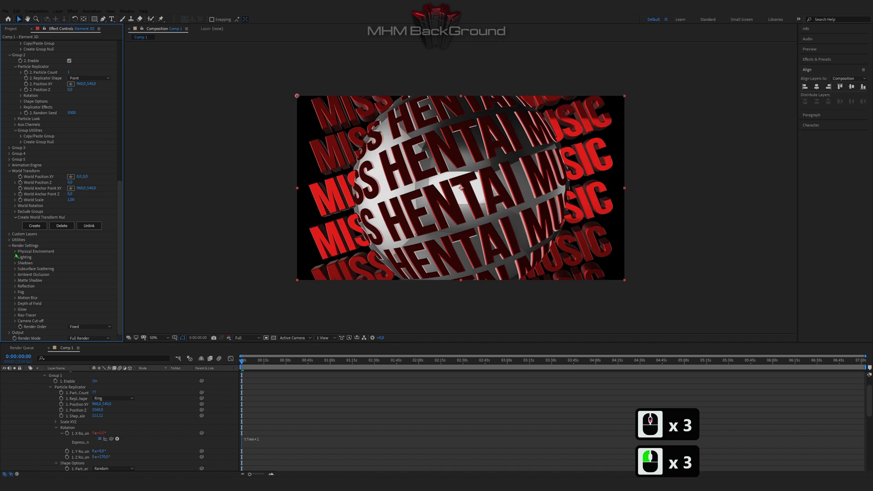
{"action": "left_click", "coordinate": [15, 252]}
{"action": "left_click", "coordinate": [72, 263]}
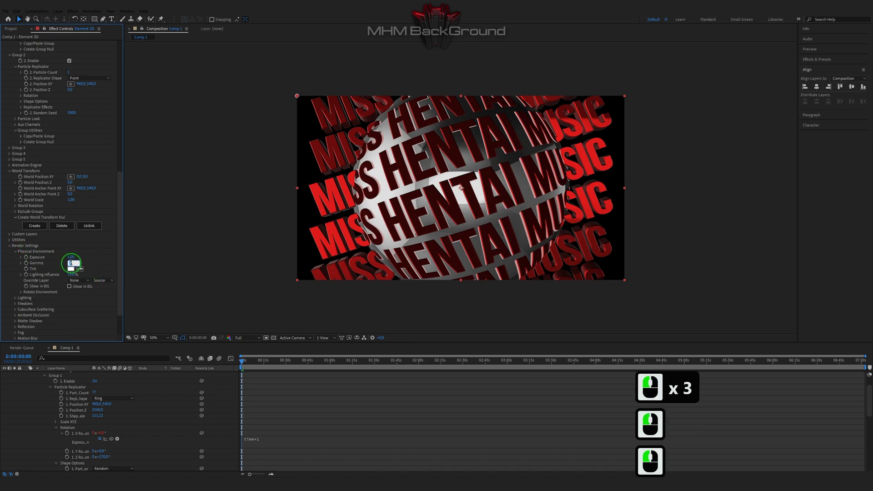
{"action": "type", "text": "1.22"}
{"action": "key", "text": "Return"}
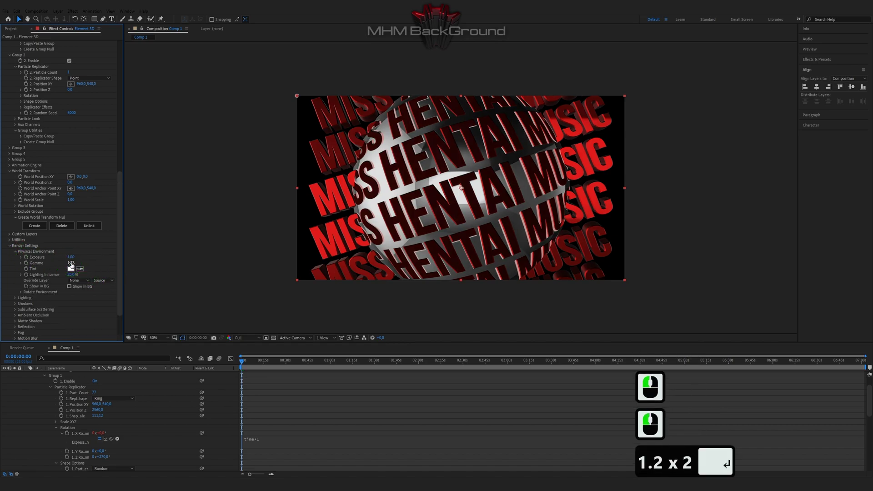
Enable Ambient Occlusion in the Element effect's Render Settings
{"action": "scroll", "coordinate": [63, 289], "scroll_direction": "down", "scroll_amount": 3}
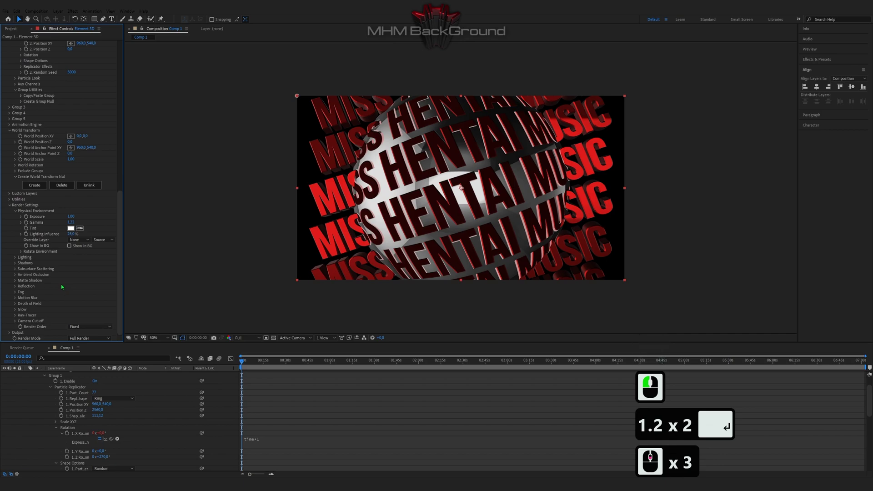
{"action": "scroll", "coordinate": [64, 288], "scroll_direction": "down", "scroll_amount": 2}
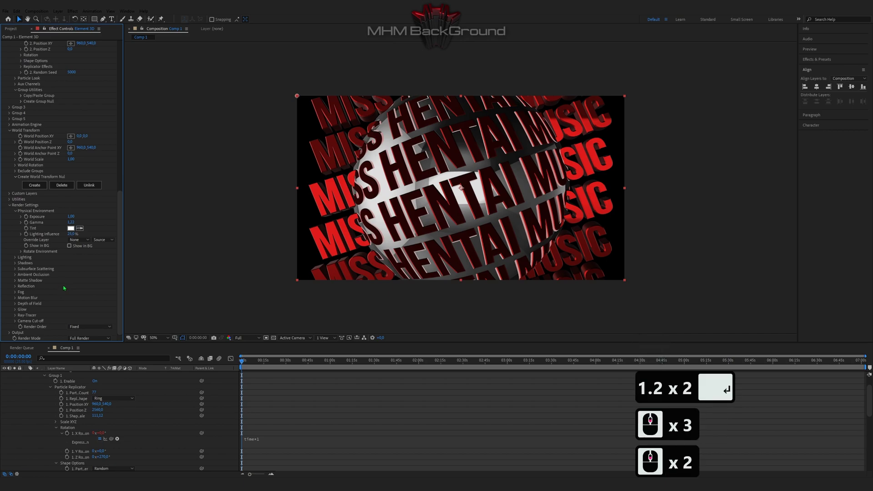
{"action": "left_click", "coordinate": [15, 279]}
{"action": "left_click", "coordinate": [15, 276]}
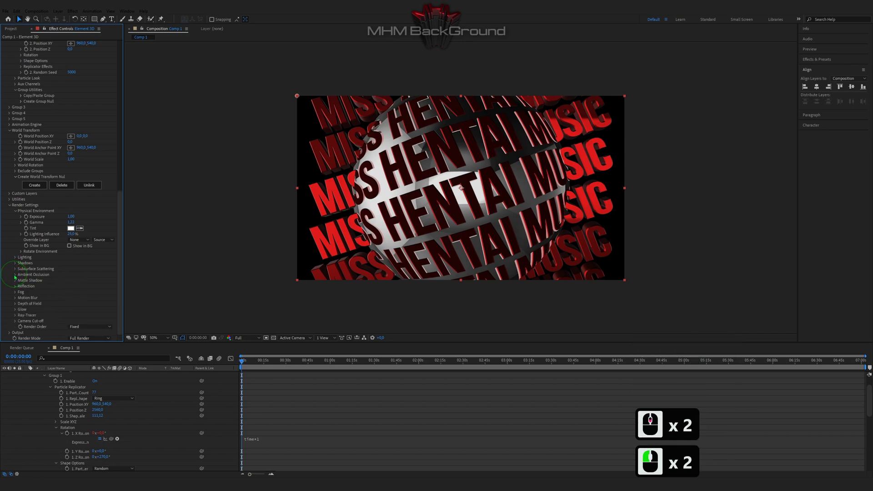
{"action": "left_click", "coordinate": [15, 274]}
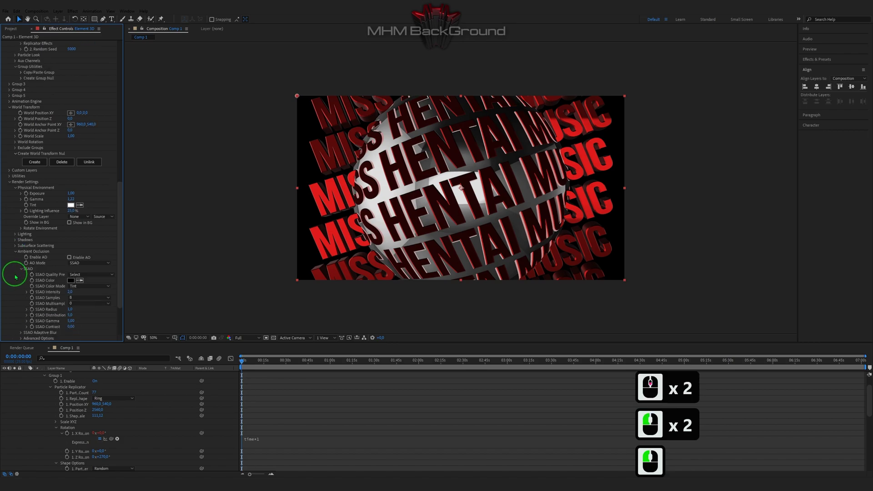
{"action": "left_click", "coordinate": [69, 257]}
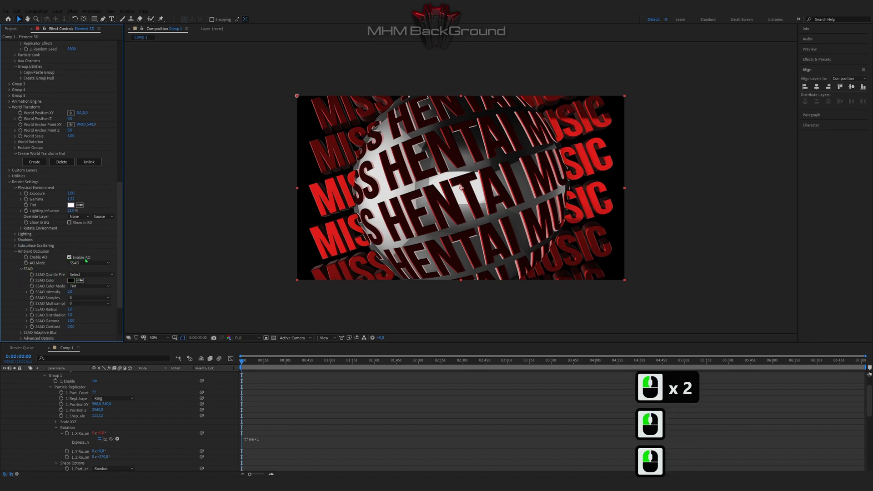
Set the SSAO Intensity to 50 and preview the composition
{"action": "left_click", "coordinate": [72, 292]}
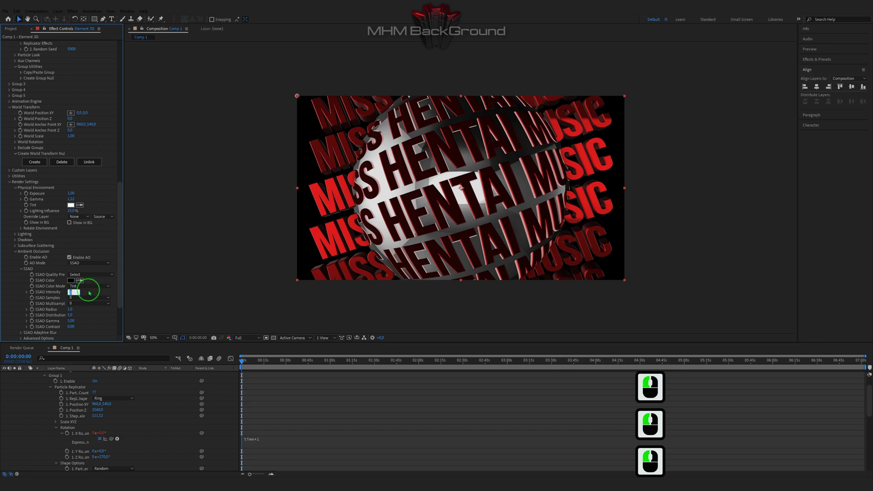
{"action": "type", "text": "50"}
{"action": "left_click", "coordinate": [89, 293]}
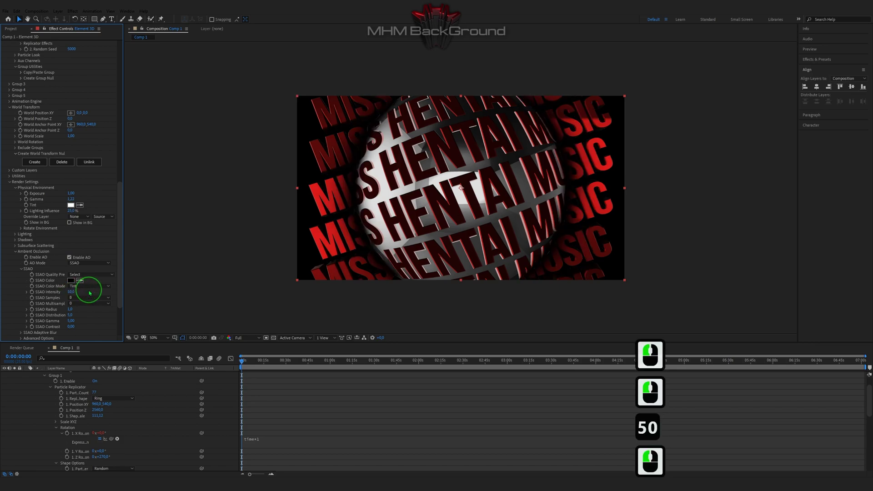
{"action": "key", "text": "space"}
{"action": "key", "text": "space"}
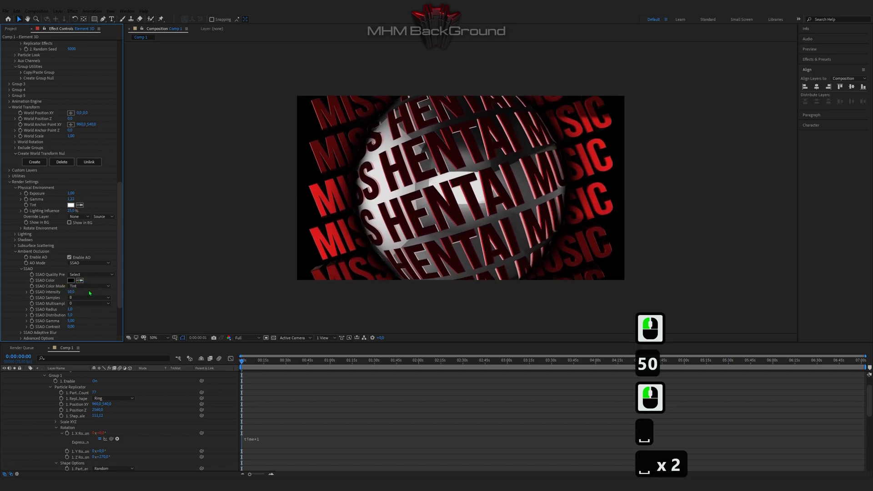
{"action": "key", "text": "space"}
{"action": "key", "text": "space"}
{"action": "key", "text": "space"}
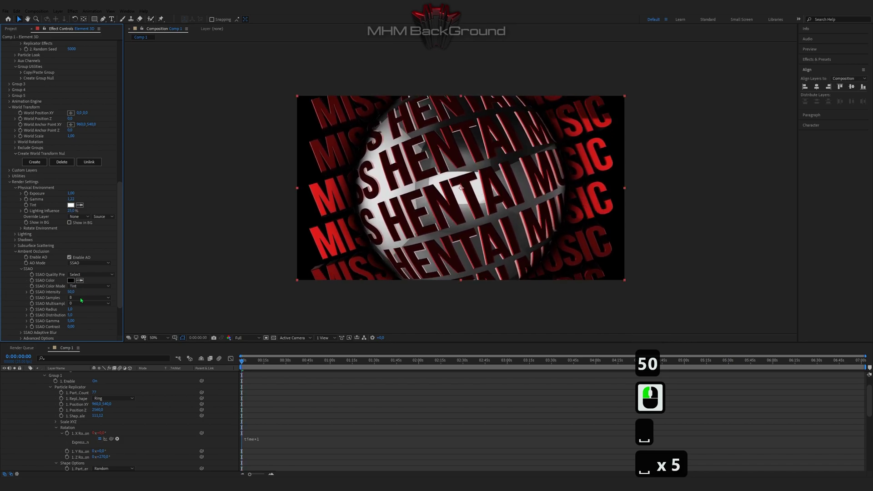
Set World Position Z to -250 in the Element effect's World Transform settings
{"action": "scroll", "coordinate": [54, 306], "scroll_direction": "up", "scroll_amount": 3}
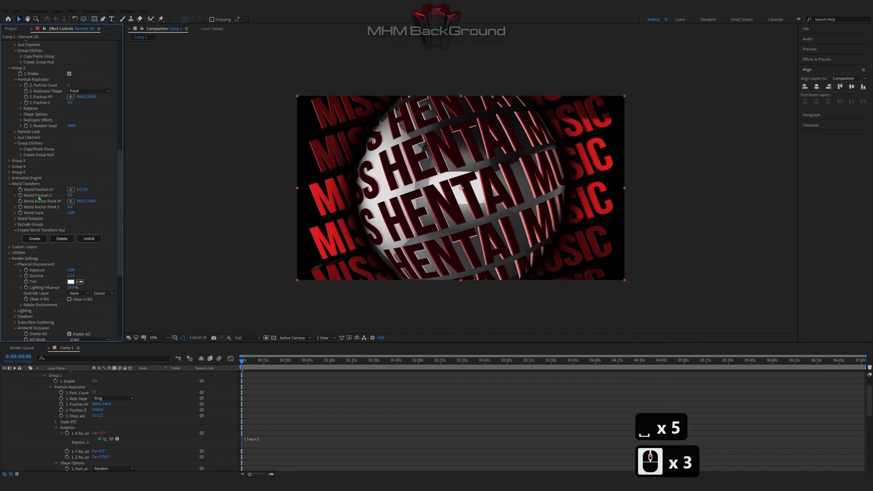
{"action": "left_click", "coordinate": [70, 196]}
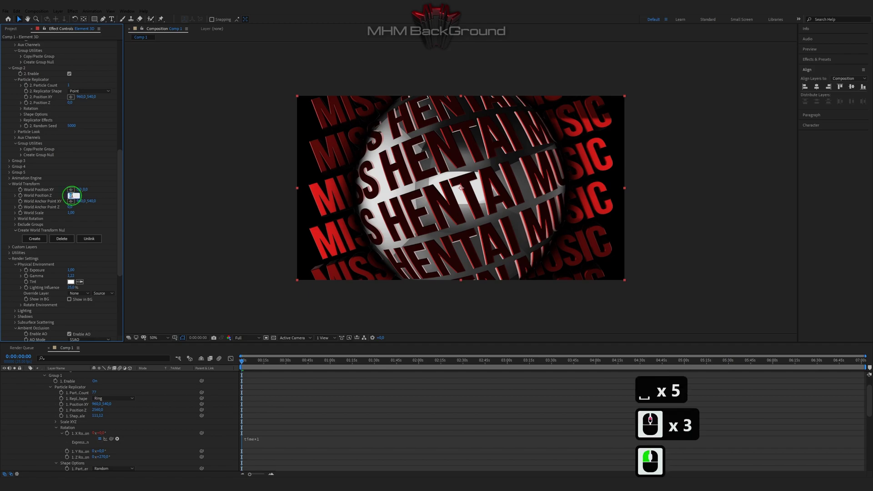
{"action": "type", "text": "-2"}
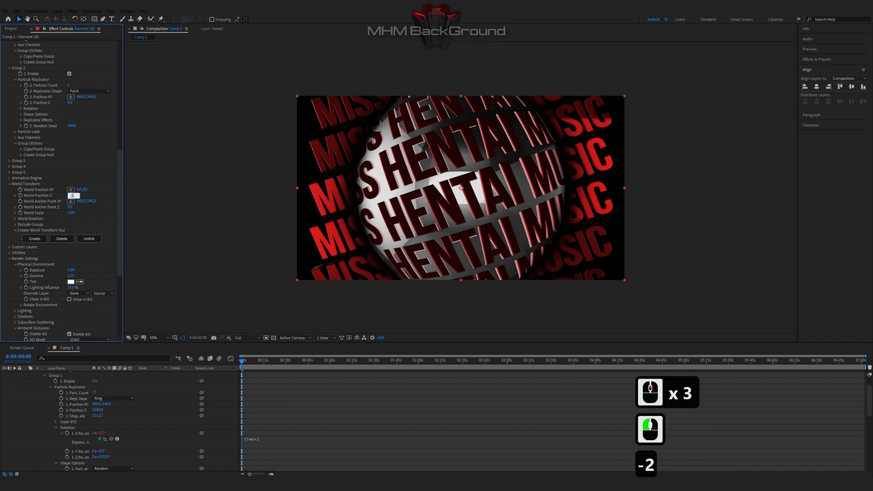
{"action": "type", "text": "50"}
{"action": "key", "text": "Return"}
Collapse the Element 3D layer's properties in the timeline and add a new adjustment layer to the composition
{"action": "scroll", "coordinate": [38, 402], "scroll_direction": "up", "scroll_amount": 5}
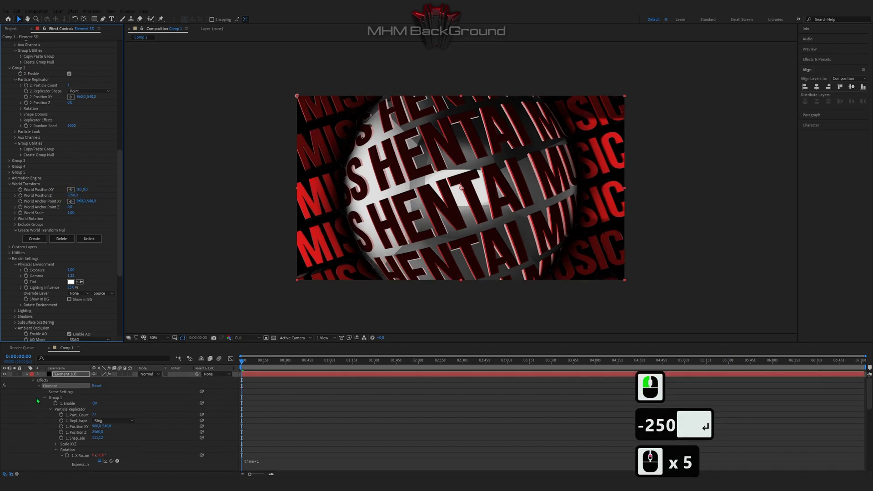
{"action": "left_click", "coordinate": [30, 376]}
{"action": "left_click", "coordinate": [59, 400]}
{"action": "right_click", "coordinate": [59, 398]}
{"action": "mouse_move", "coordinate": [100, 402]}
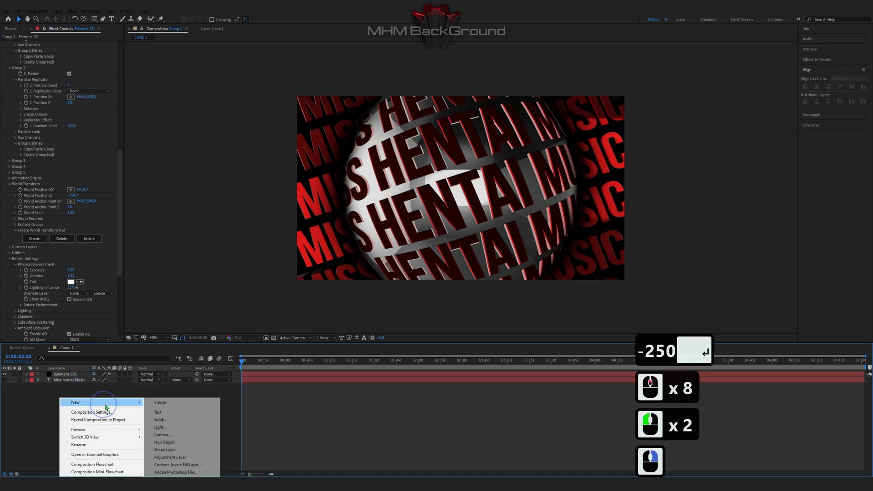
{"action": "left_click", "coordinate": [181, 457]}
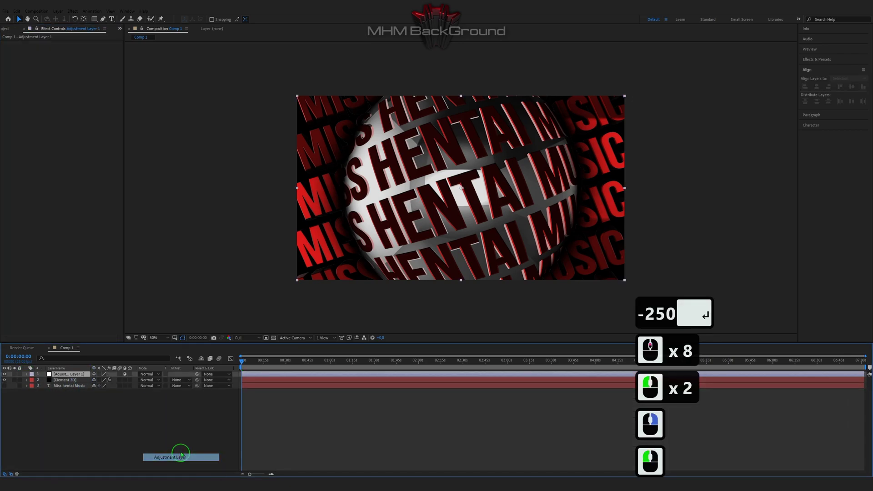
Search the effects for "glow" and apply the Stylize Glow effect to the adjustment layer
{"action": "left_click", "coordinate": [825, 61]}
{"action": "left_click", "coordinate": [827, 67]}
{"action": "type", "text": "glow"}
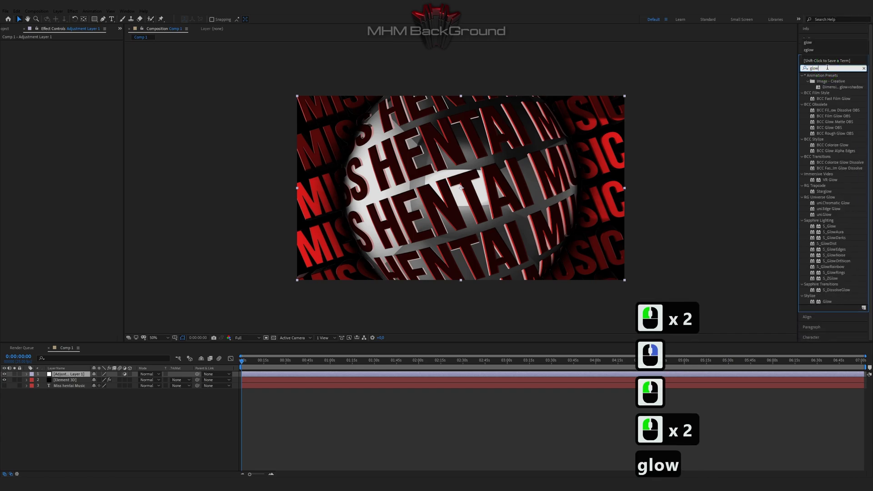
{"action": "double_click", "coordinate": [827, 301]}
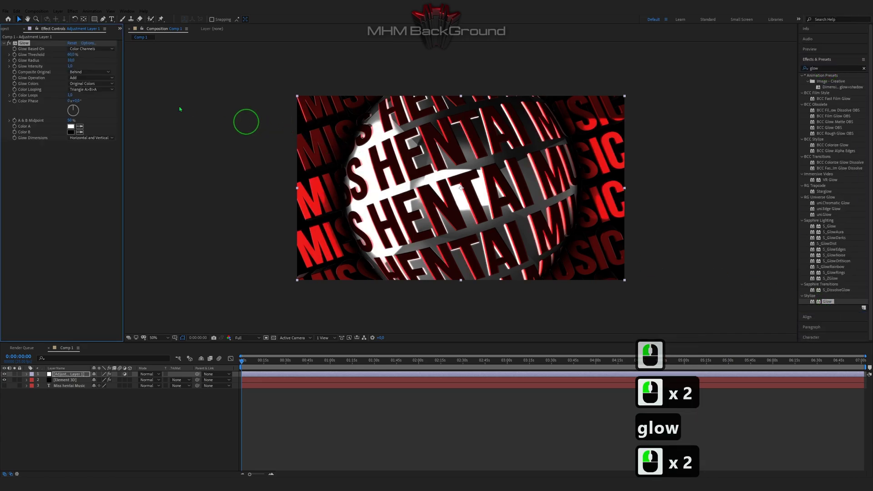
Set the Glow effect's Glow Intensity to 1 and its Glow Radius to 211
{"action": "left_click", "coordinate": [71, 66]}
{"action": "type", "text": "2"}
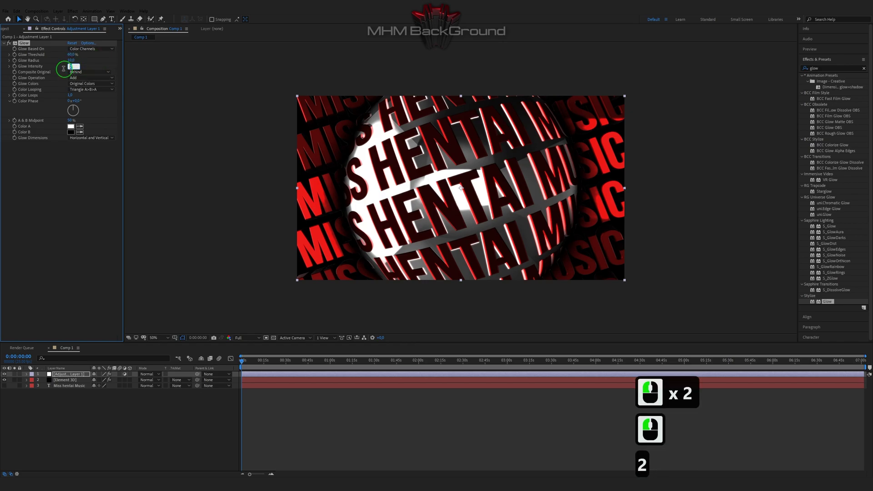
{"action": "left_click", "coordinate": [72, 66]}
{"action": "type", "text": "1"}
{"action": "left_click", "coordinate": [78, 64]}
{"action": "double_click", "coordinate": [71, 60]}
{"action": "type", "text": "211"}
{"action": "left_click", "coordinate": [94, 63]}
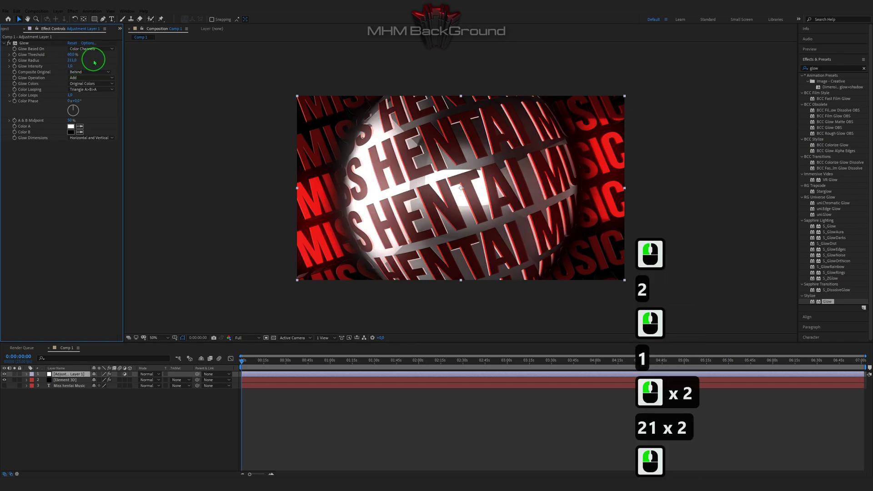
Play back the composition to check the glow on the text ring and sphere
{"action": "key", "text": "space"}
{"action": "key", "text": "space"}
{"action": "key", "text": "space"}
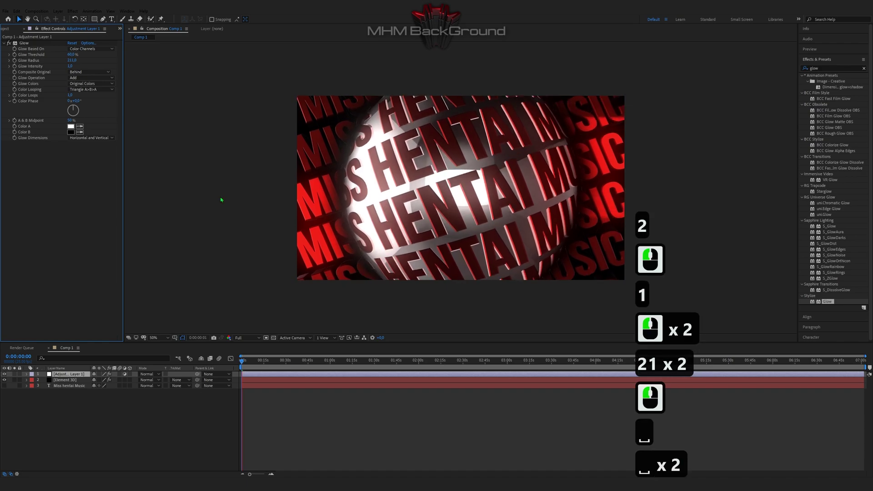
{"action": "key", "text": "space"}
{"action": "key", "text": "space"}
{"action": "key", "text": "space"}
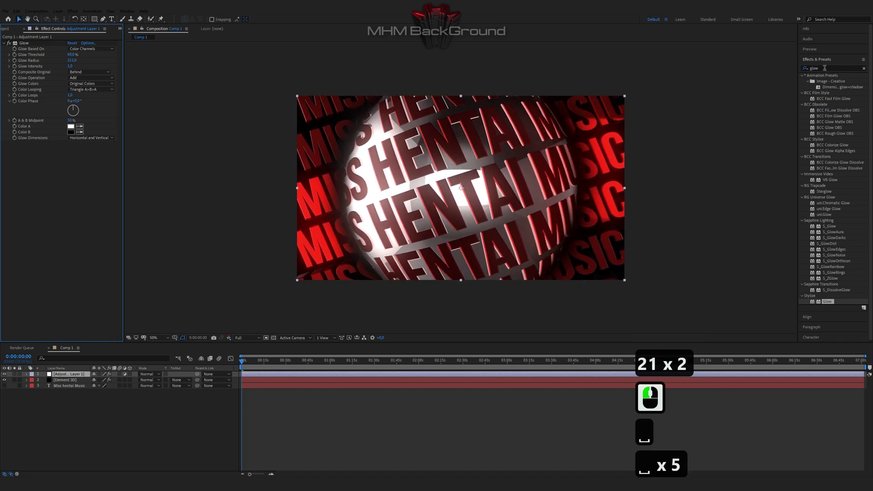
Search the effects for "shr" and apply the uni.ShrinkRay effect to the adjustment layer
{"action": "left_click", "coordinate": [824, 68]}
{"action": "type", "text": "sri"}
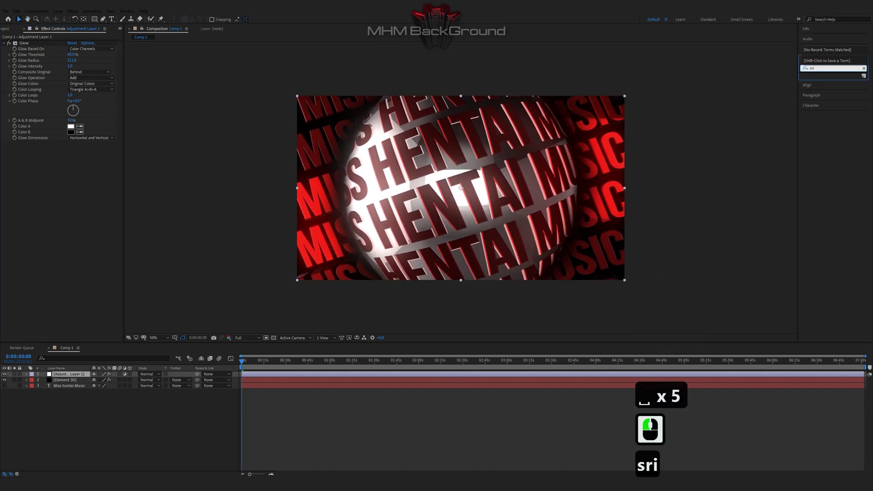
{"action": "key", "text": "BackSpace"}
{"action": "key", "text": "BackSpace"}
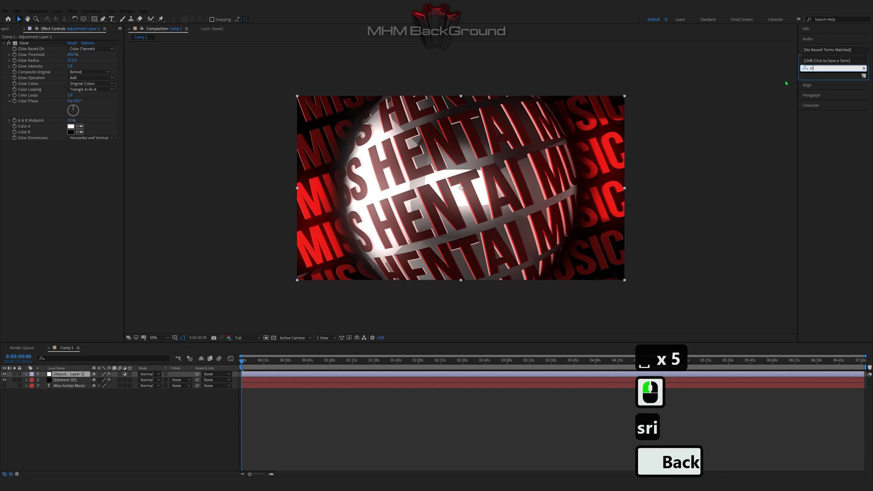
{"action": "type", "text": "hr"}
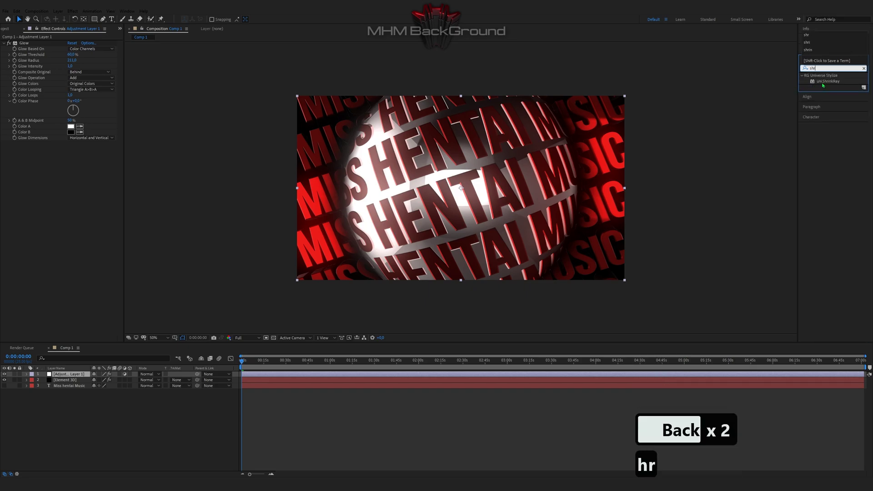
{"action": "double_click", "coordinate": [826, 81]}
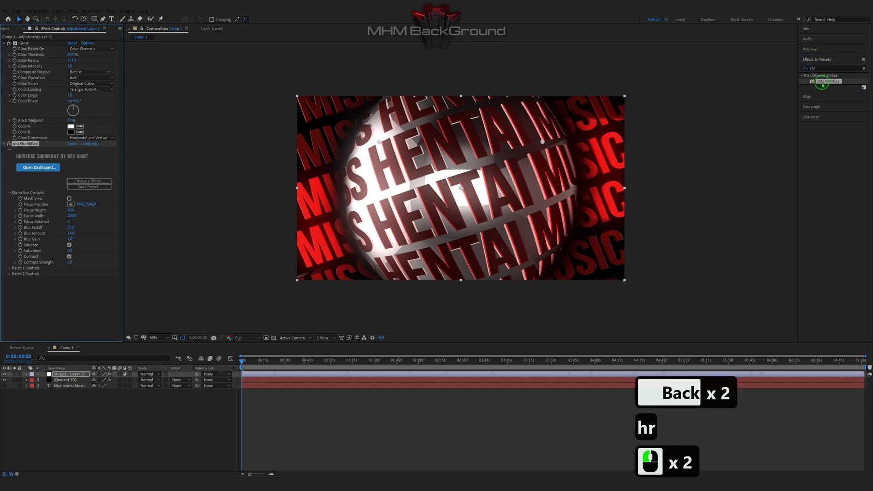
Play back the composition to check the ShrinkRay blur on the rotating text and sphere
{"action": "key", "text": "space"}
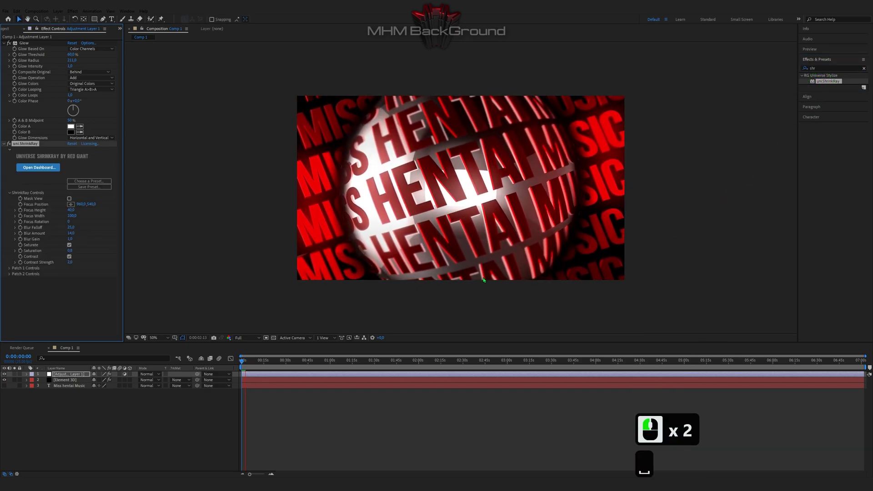
{"action": "key", "text": "space"}
{"action": "scroll", "coordinate": [484, 280], "scroll_direction": "down", "scroll_amount": 2}
{"action": "key", "text": "space"}
{"action": "scroll", "coordinate": [483, 279], "scroll_direction": "up", "scroll_amount": 2}
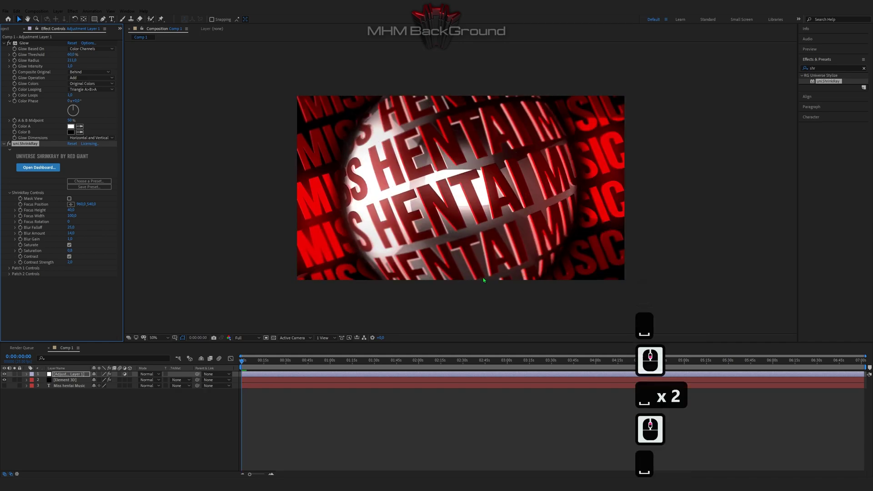